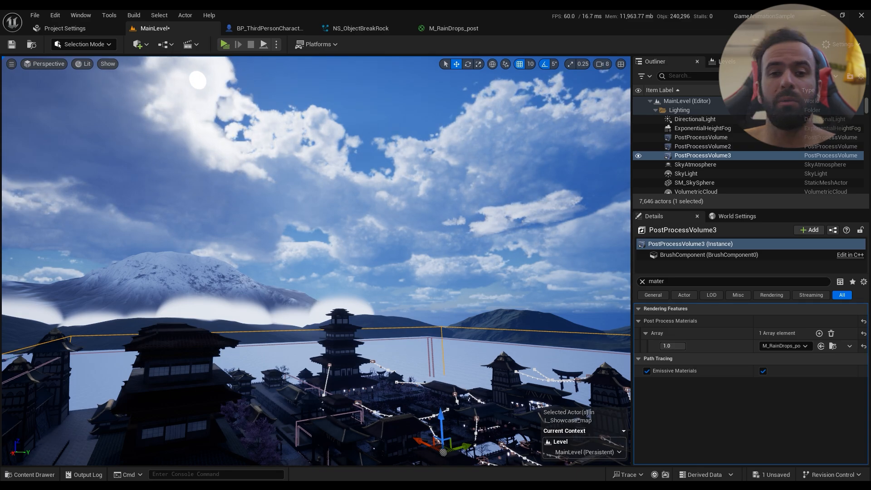
# Fly around the village in the level viewport to examine the raindrop effect against the sky and rooftops
pyautogui.moveTo(426, 282); pyautogui.dragTo(415, 294, button='right')
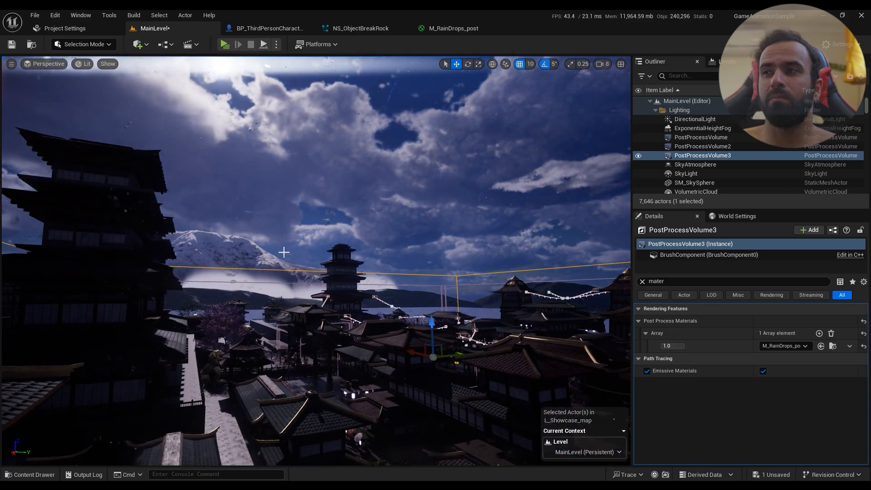
pyautogui.moveTo(443, 224)
pyautogui.mouseDown(button='right')
pyautogui.moveTo(442, 182)
pyautogui.moveTo(443, 224)
pyautogui.mouseUp(button='right')
pyautogui.press('s')
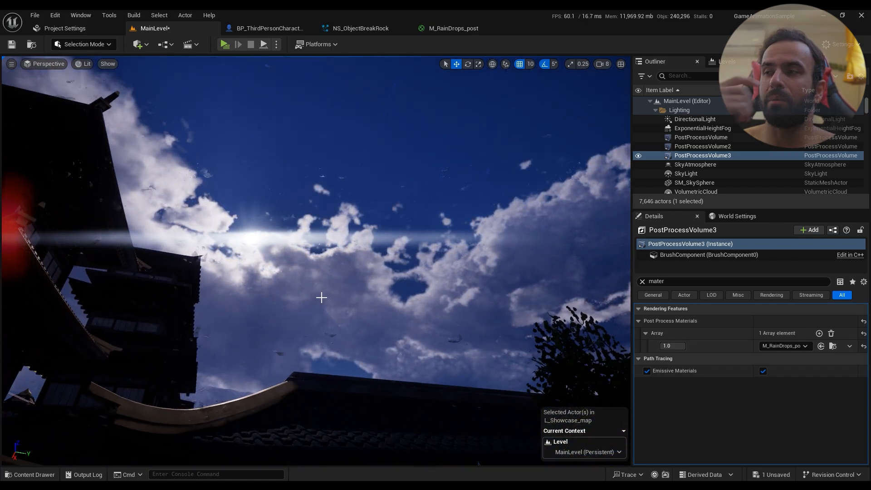
pyautogui.moveTo(358, 292)
pyautogui.mouseDown(button='right')
pyautogui.moveTo(300, 300)
pyautogui.moveTo(454, 280)
pyautogui.moveTo(404, 266)
pyautogui.moveTo(361, 269)
pyautogui.moveTo(417, 262)
pyautogui.moveTo(397, 211)
pyautogui.moveTo(364, 277)
pyautogui.moveTo(361, 321)
pyautogui.moveTo(376, 265)
pyautogui.moveTo(359, 269)
pyautogui.moveTo(363, 300)
pyautogui.moveTo(353, 302)
pyautogui.mouseUp(button='right')
pyautogui.press('w')
pyautogui.press('s')
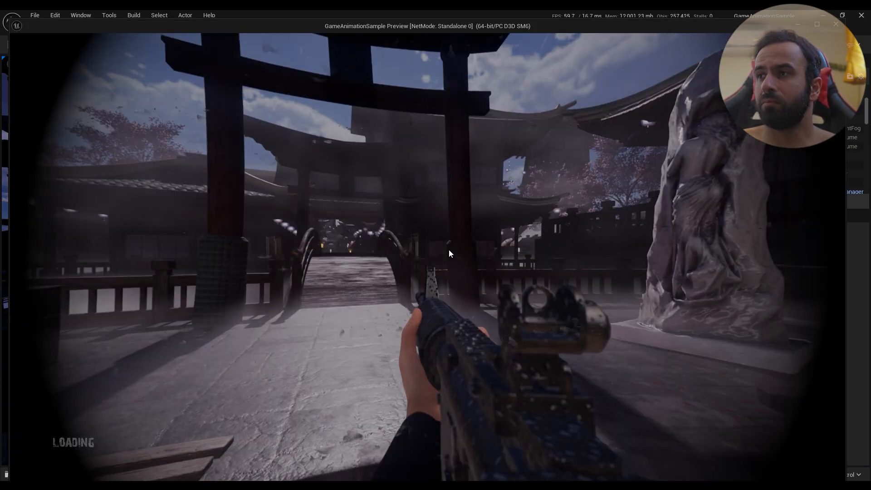
# Walk around the courtyard in the standalone game preview, examining the raindrops on the camera lens
pyautogui.press('w')
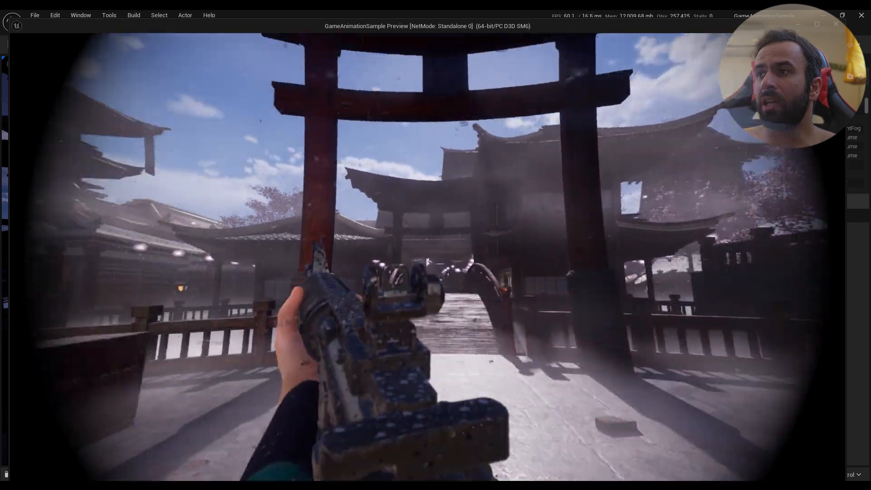
pyautogui.press('w')
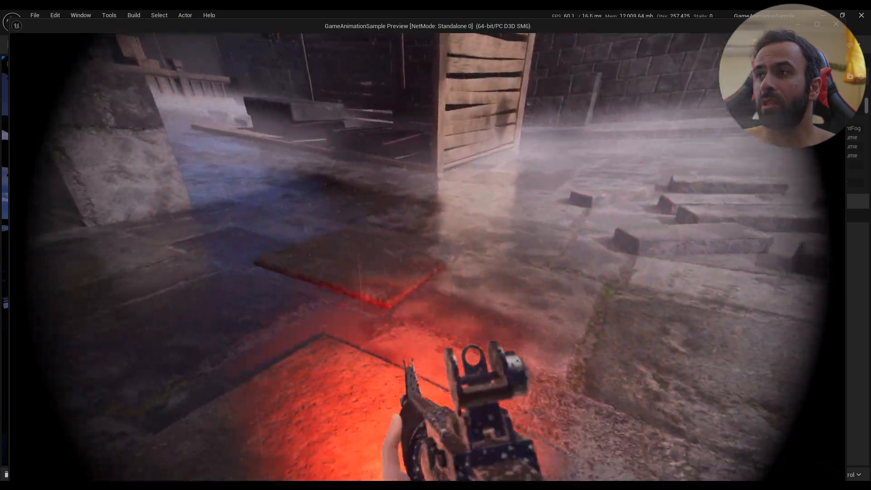
pyautogui.press('w')
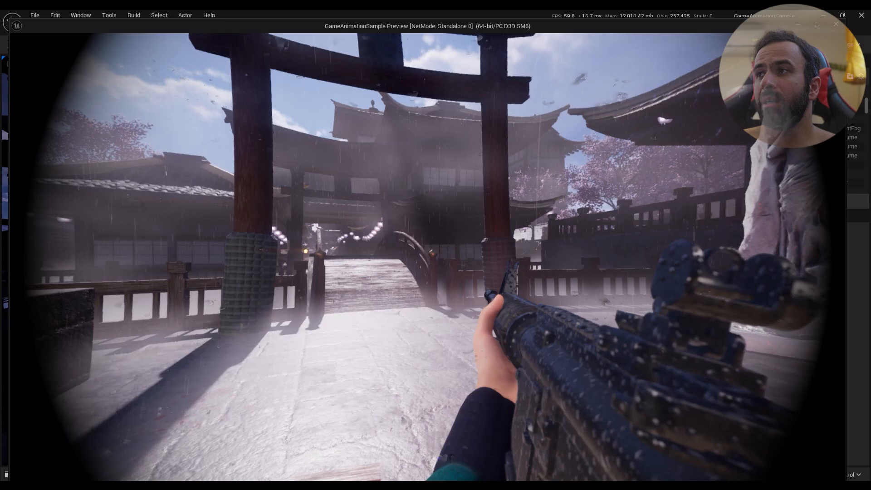
pyautogui.press('w')
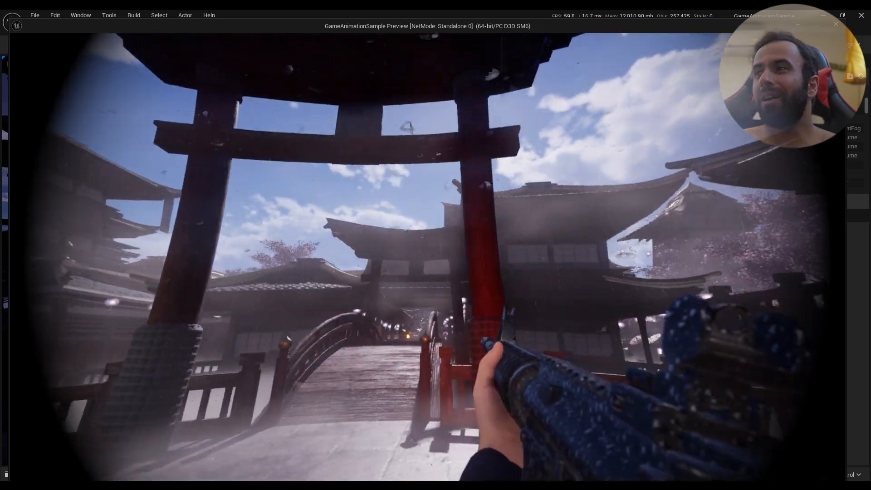
pyautogui.press('w')
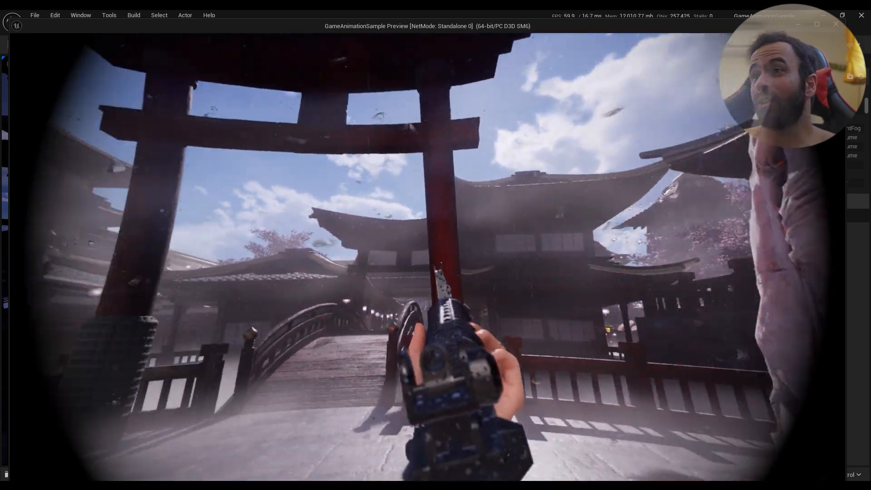
pyautogui.press('w')
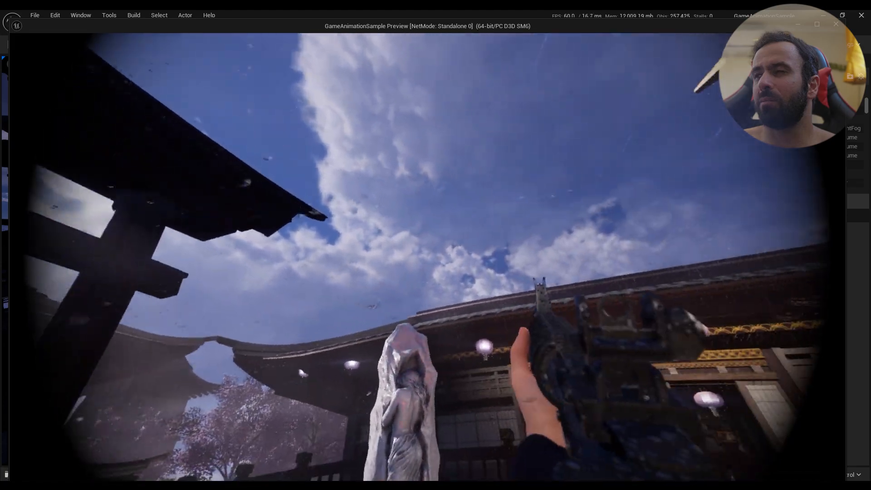
pyautogui.press('w')
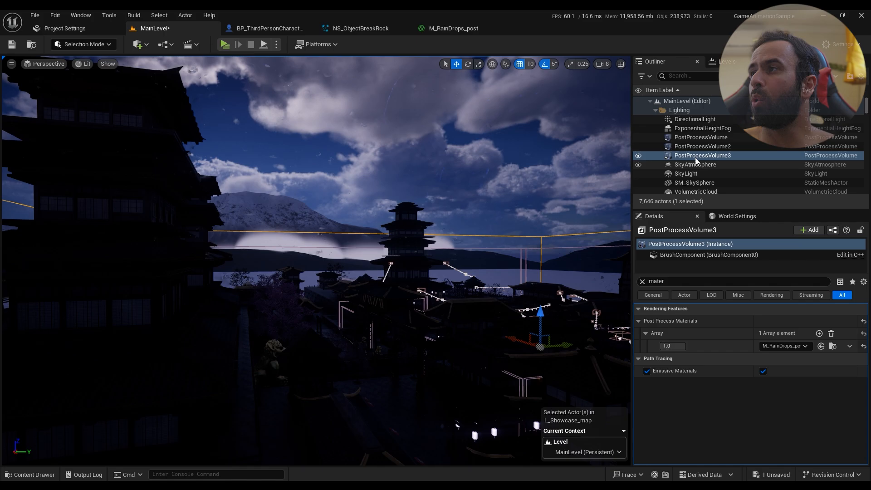
# Filter the details by "mater" and inspect the Post Process Materials of PostProcessVolume2 and PostProcessVolume3, focusing the view on PostProcessVolume3
pyautogui.moveTo(491, 251); pyautogui.dragTo(473, 259, button='right')
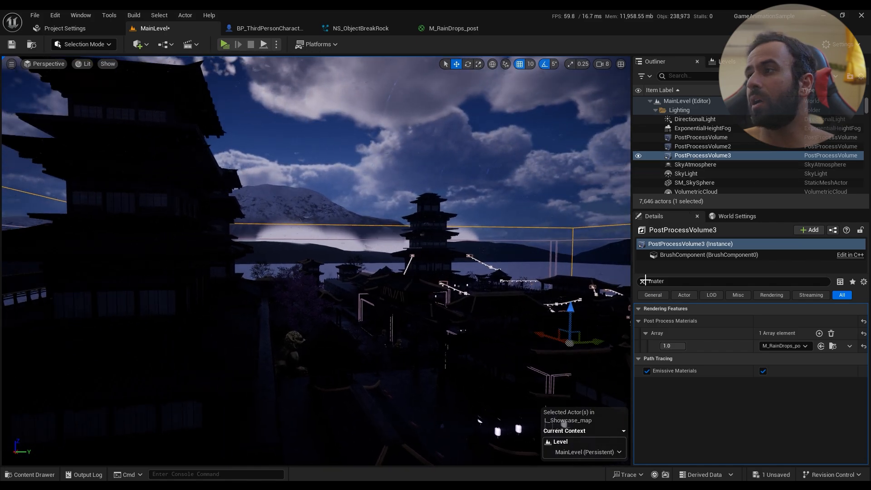
pyautogui.click(643, 282)
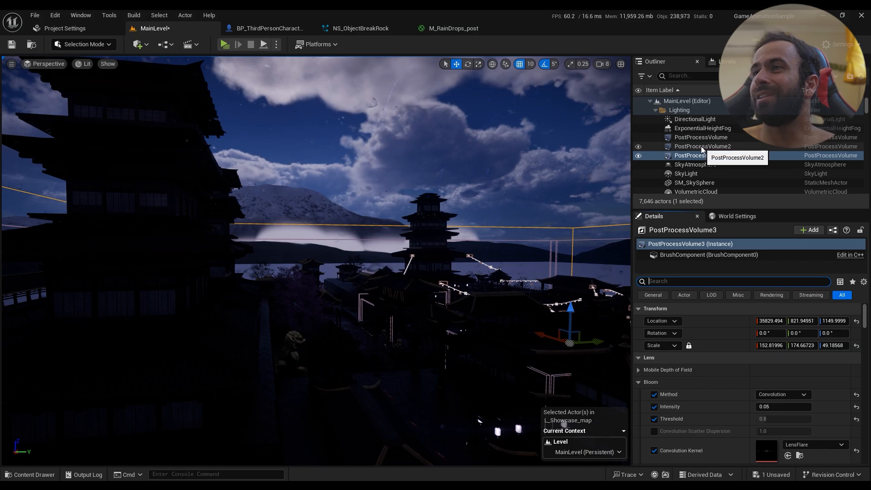
pyautogui.moveTo(469, 273); pyautogui.dragTo(470, 249, button='right')
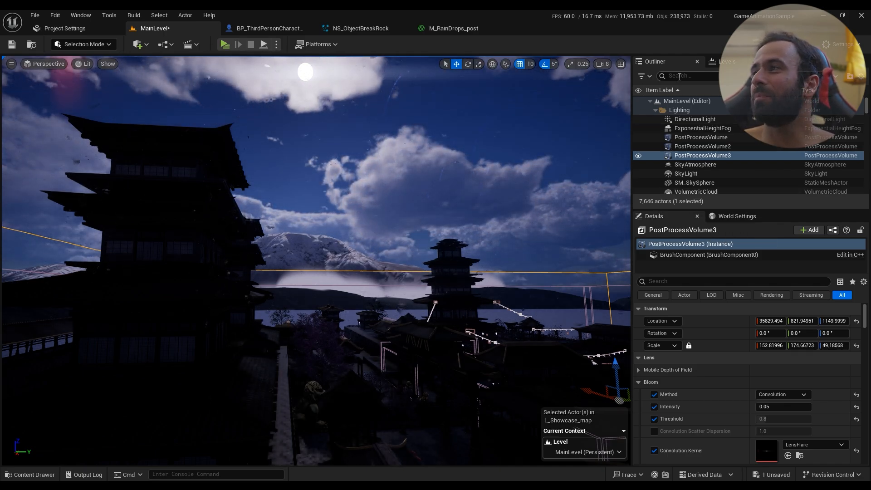
pyautogui.click(706, 145)
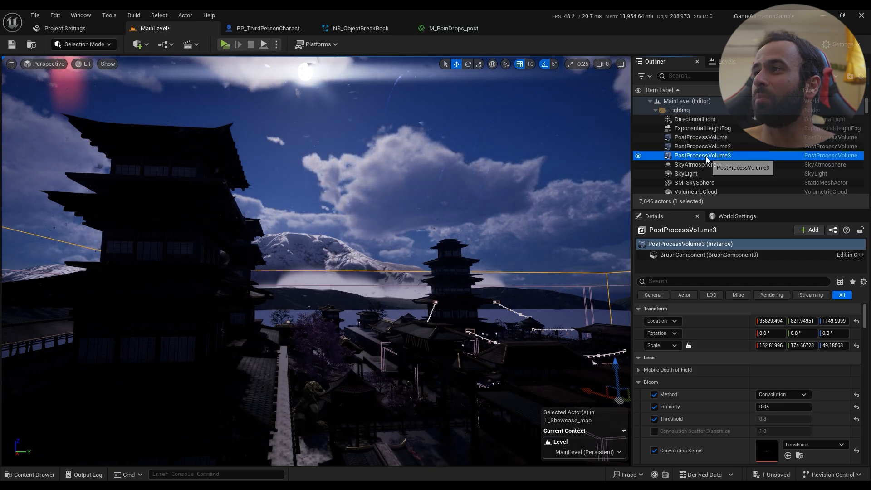
pyautogui.click(696, 282)
pyautogui.write('mater')
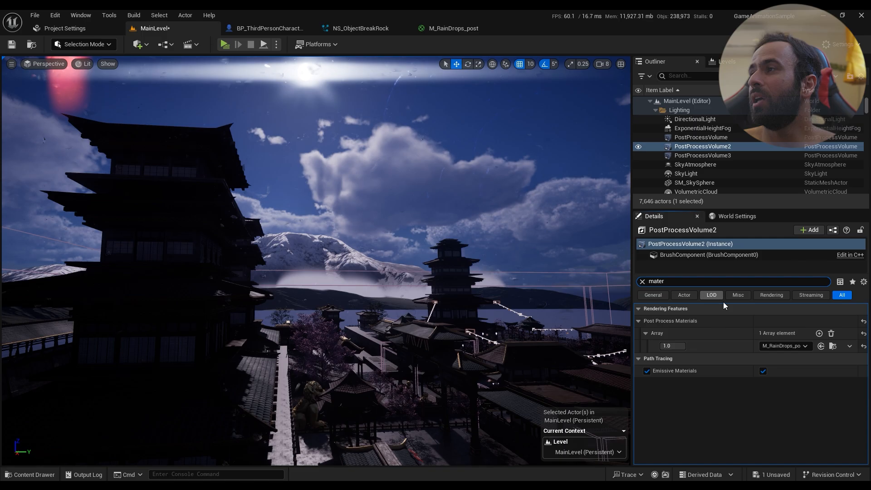
pyautogui.click(703, 155)
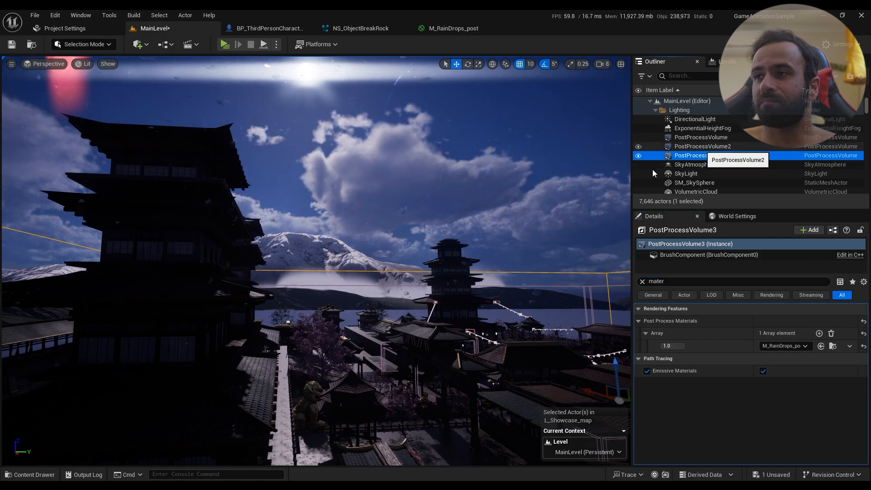
pyautogui.doubleClick(703, 155)
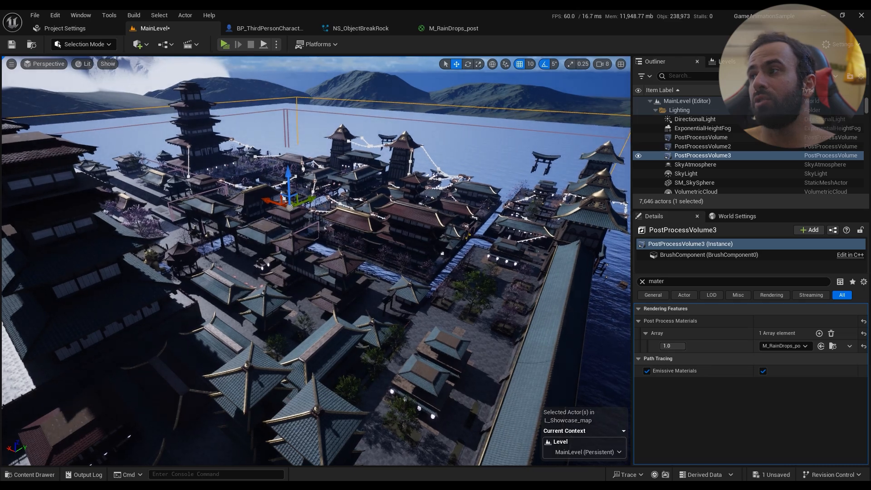
# Try adding a second element to PostProcessVolume3's Post Process Materials array, view its type choices, and delete that element
pyautogui.click(820, 334)
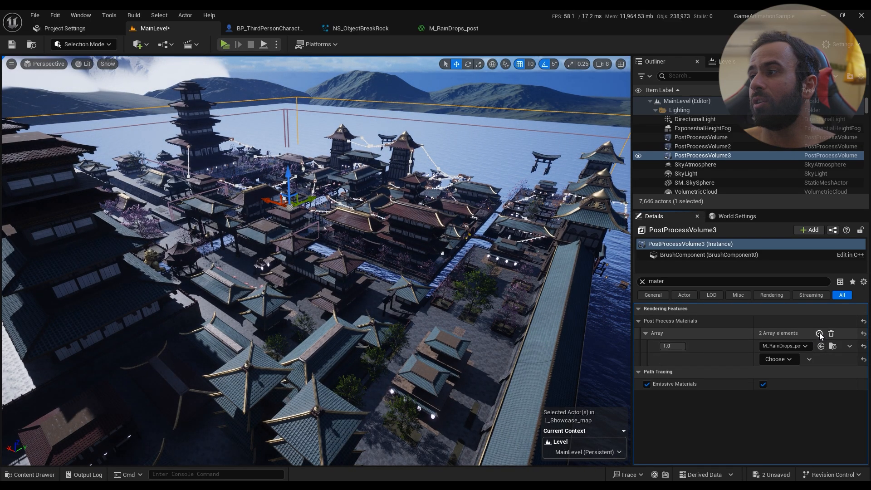
pyautogui.click(777, 359)
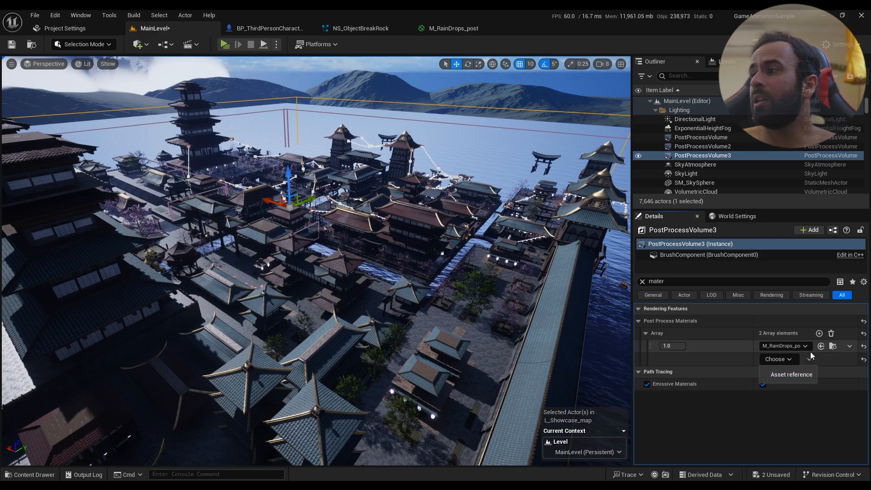
pyautogui.click(823, 347)
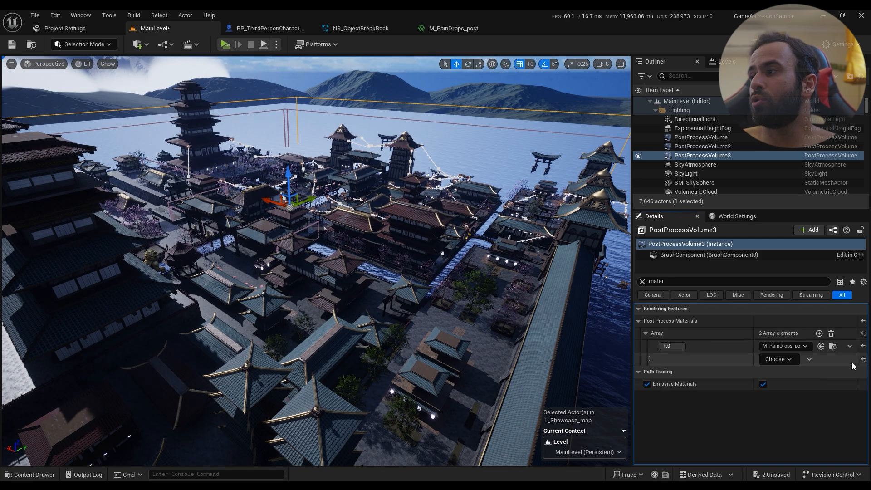
pyautogui.click(809, 360)
pyautogui.click(823, 386)
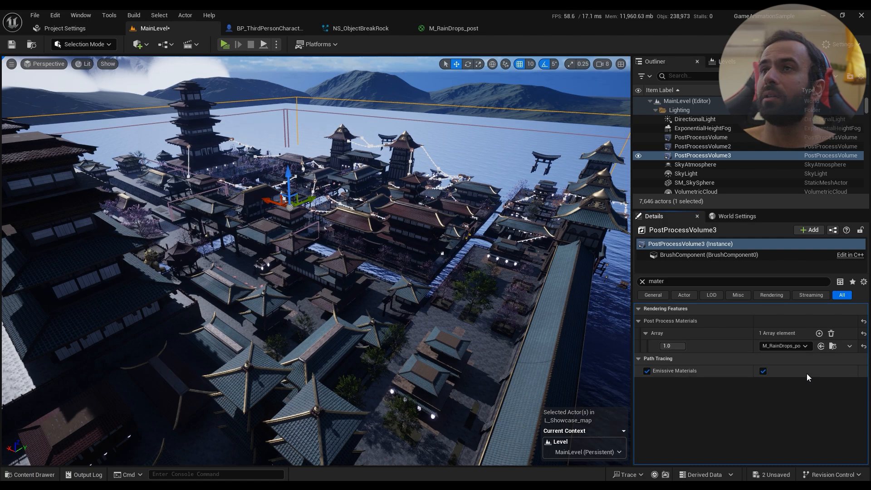
# Search the placeable actors for "post" to look up the Post Process Volume, and view the village from street level
pyautogui.click(137, 44)
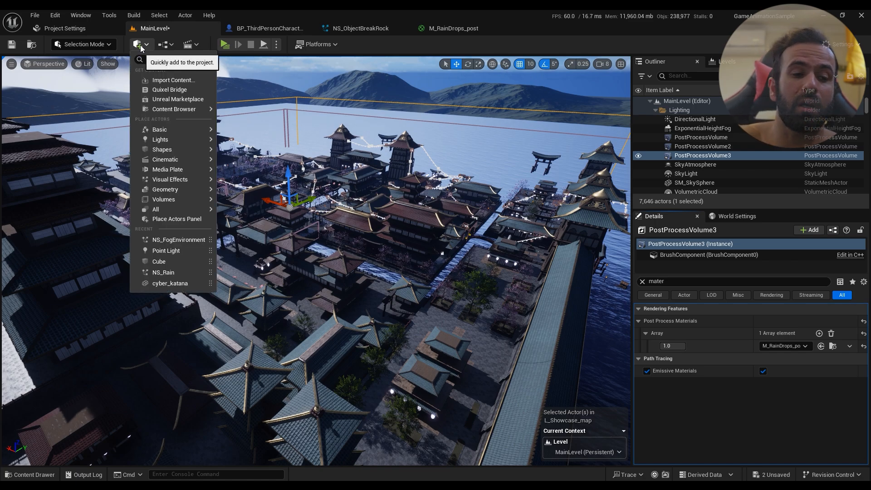
pyautogui.write('post')
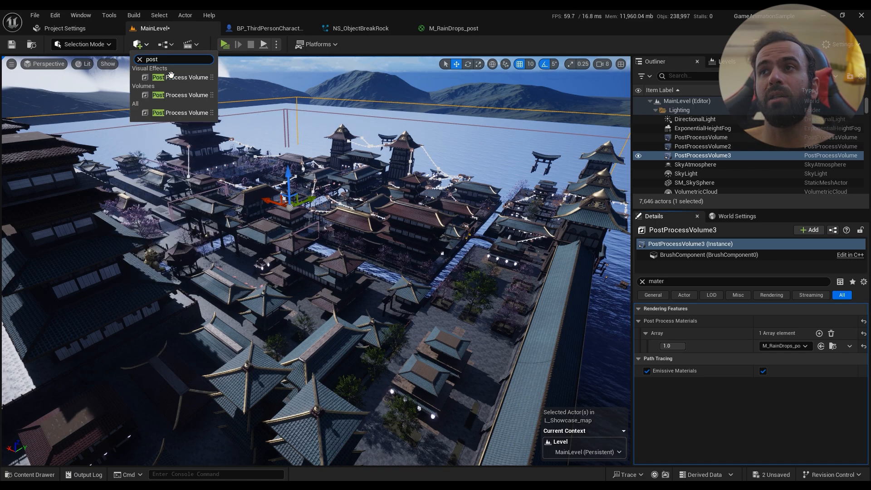
pyautogui.moveTo(319, 269); pyautogui.dragTo(321, 259, button='right')
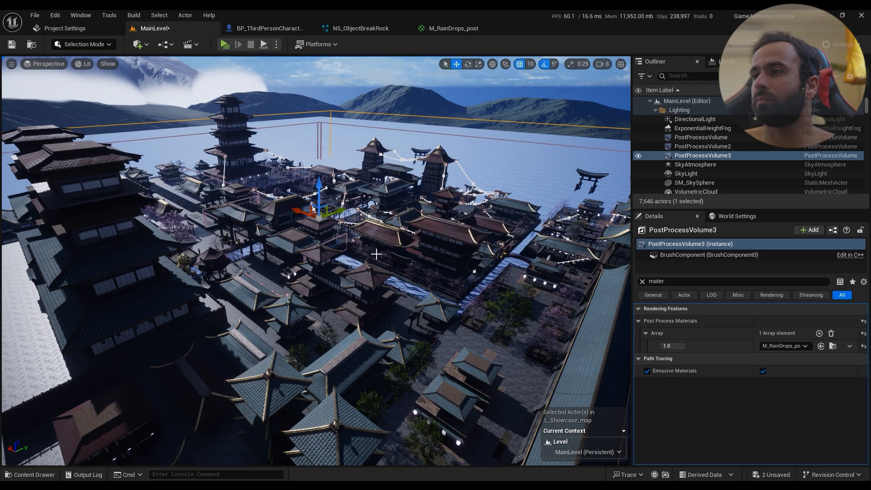
pyautogui.moveTo(376, 254)
pyautogui.mouseDown(button='right')
pyautogui.moveTo(376, 244)
pyautogui.moveTo(376, 255)
pyautogui.mouseUp(button='right')
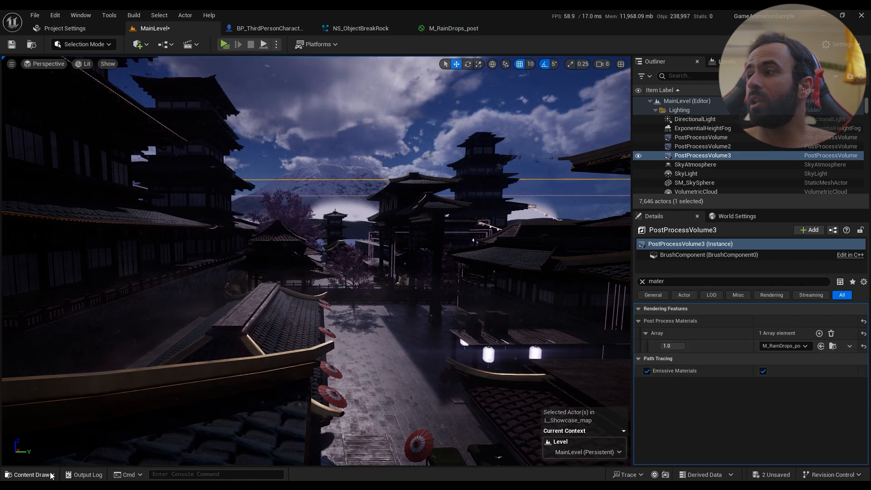
# Locate PostProcessVolume3's assigned raindrop material in the content browser and view the asset creation options in the Materials folder
pyautogui.click(833, 347)
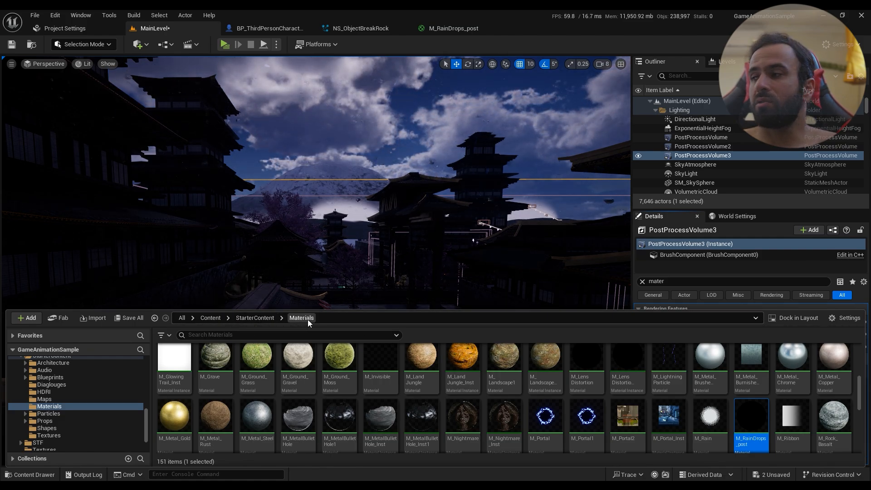
pyautogui.scroll(-10, 750, 448)
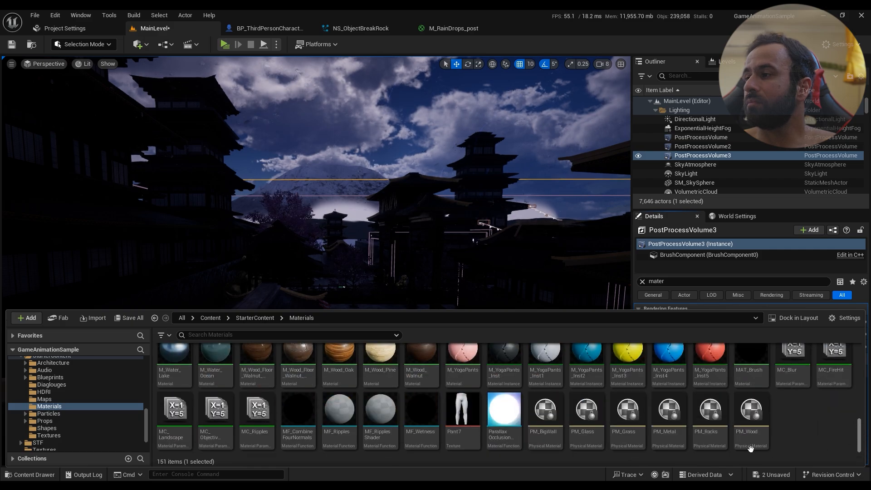
pyautogui.rightClick(793, 425)
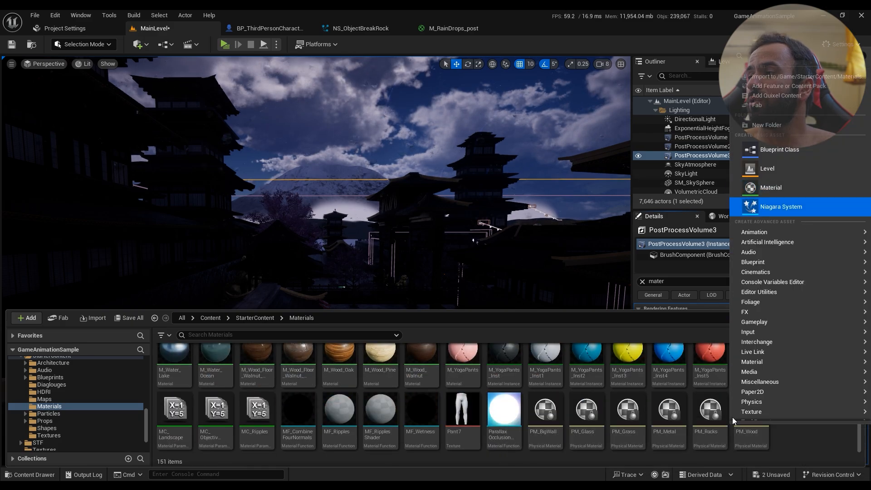
pyautogui.press('Escape')
pyautogui.scroll(5, 853, 431)
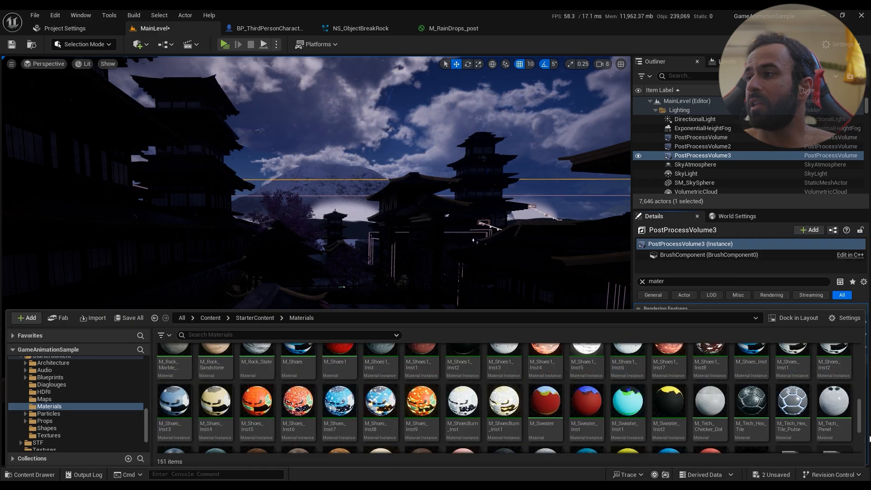
pyautogui.scroll(3, 853, 431)
# Open the M_RainDrops_post material graph and examine its node network, a SmoothStep node, and the output node's Material Domain
pyautogui.click(454, 28)
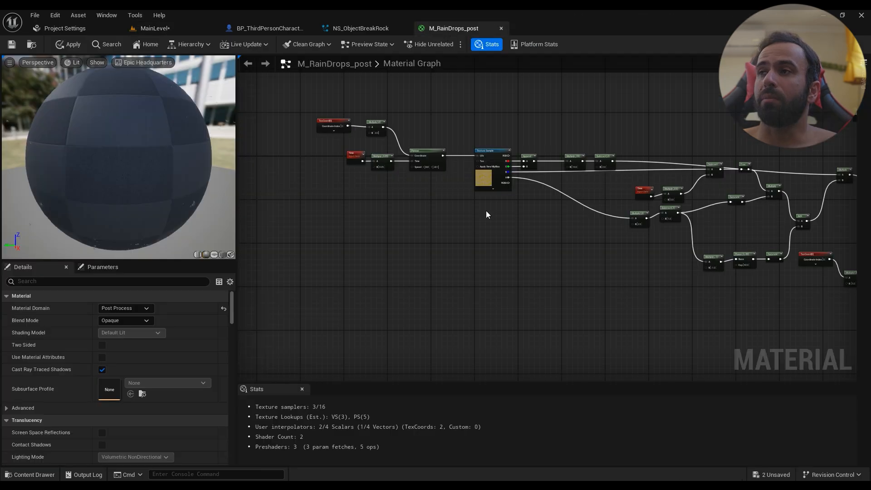
pyautogui.scroll(-4, 496, 231)
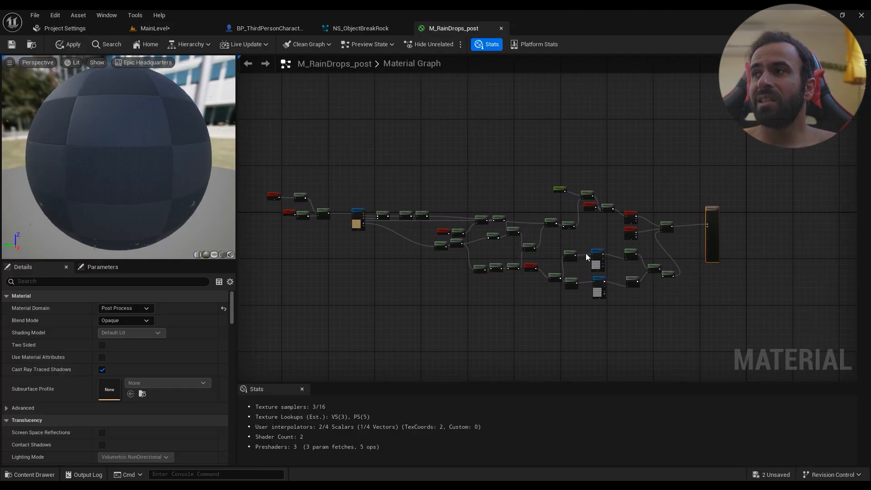
pyautogui.scroll(6, 571, 227)
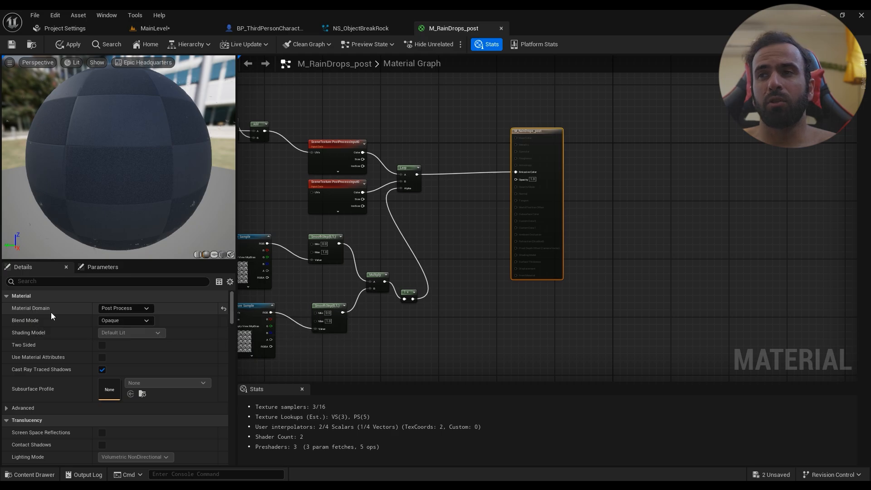
pyautogui.click(469, 323)
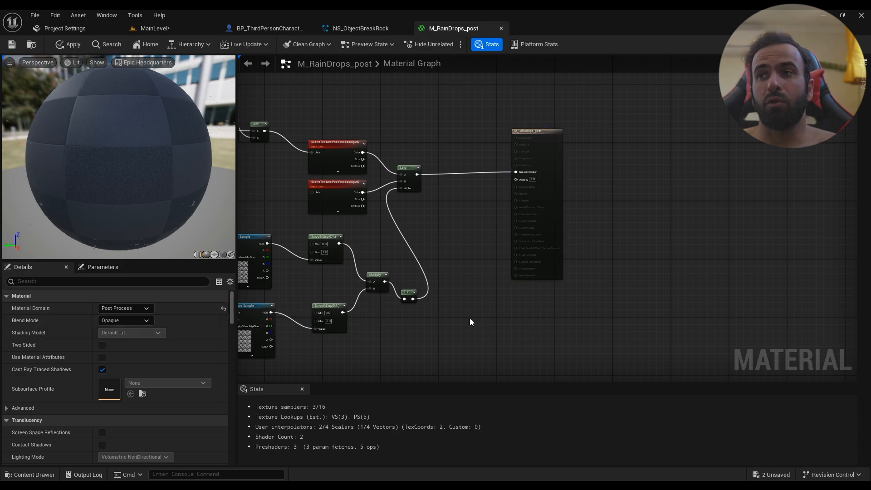
pyautogui.click(318, 303)
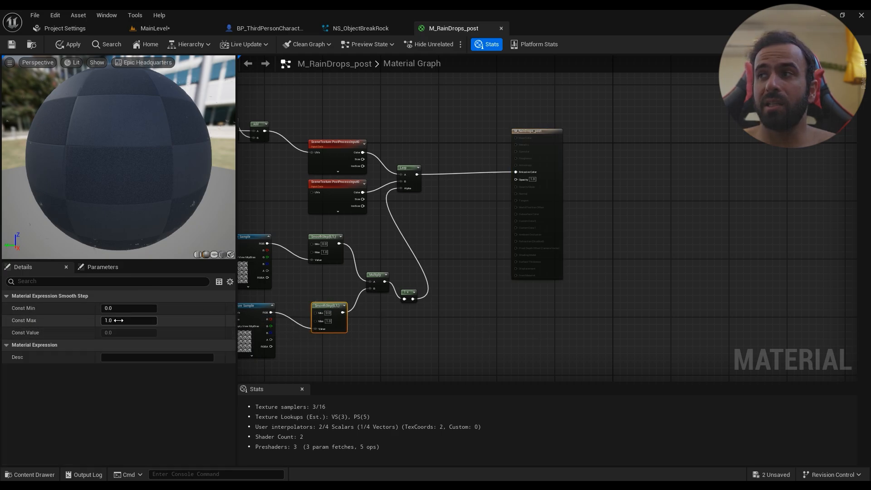
pyautogui.click(545, 180)
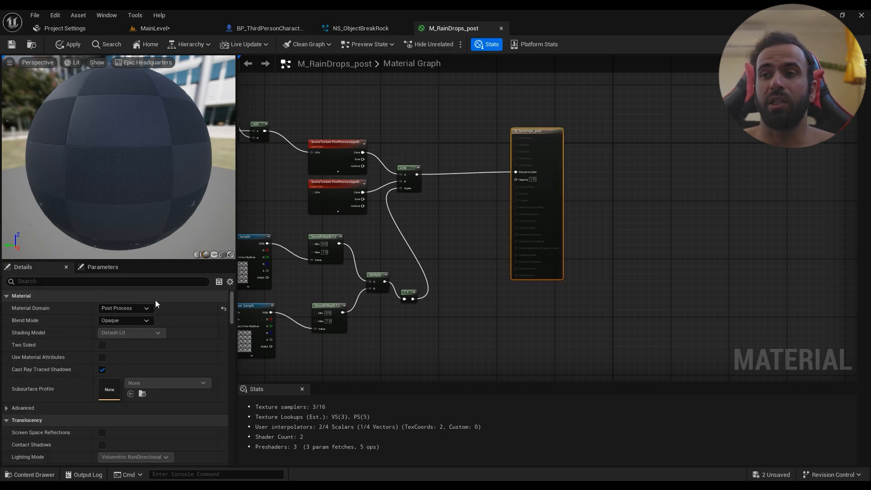
# View the Material Domain choices, keep Post Process, and examine the material's remaining properties, including the Post Process Material and Usage sections
pyautogui.click(137, 310)
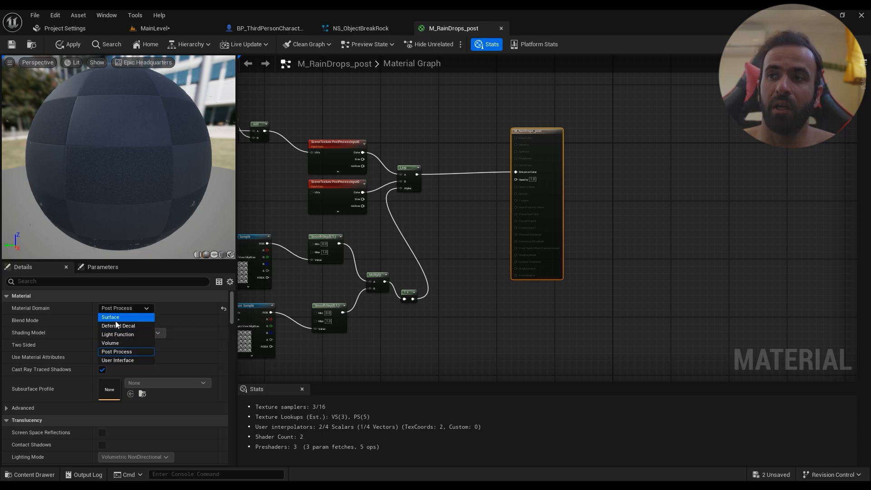
pyautogui.click(117, 352)
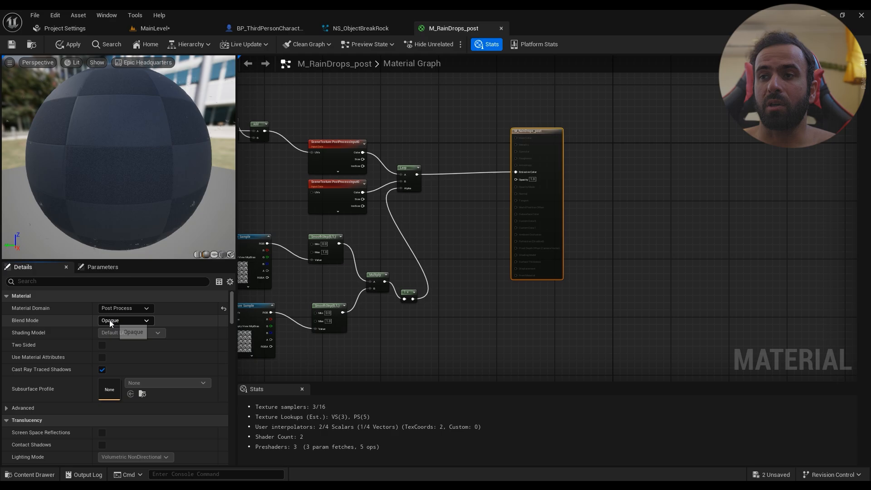
pyautogui.scroll(-1, 85, 346)
pyautogui.scroll(-10, 86, 345)
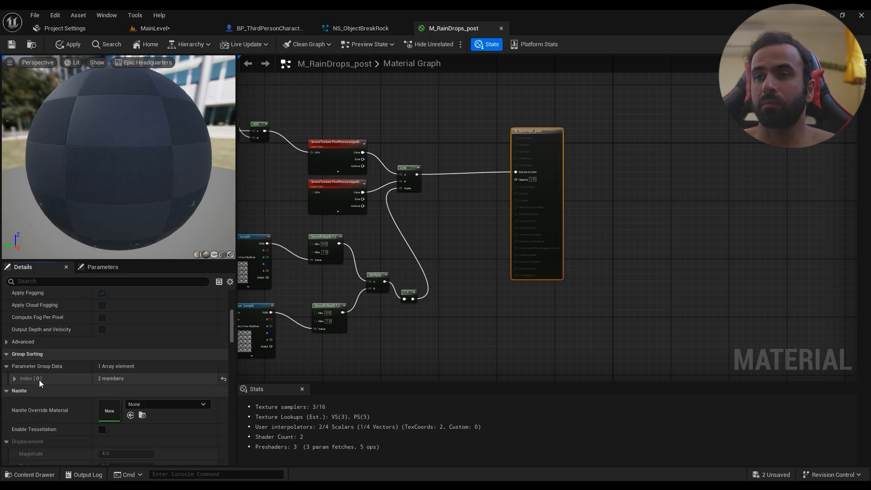
pyautogui.click(14, 378)
pyautogui.click(14, 379)
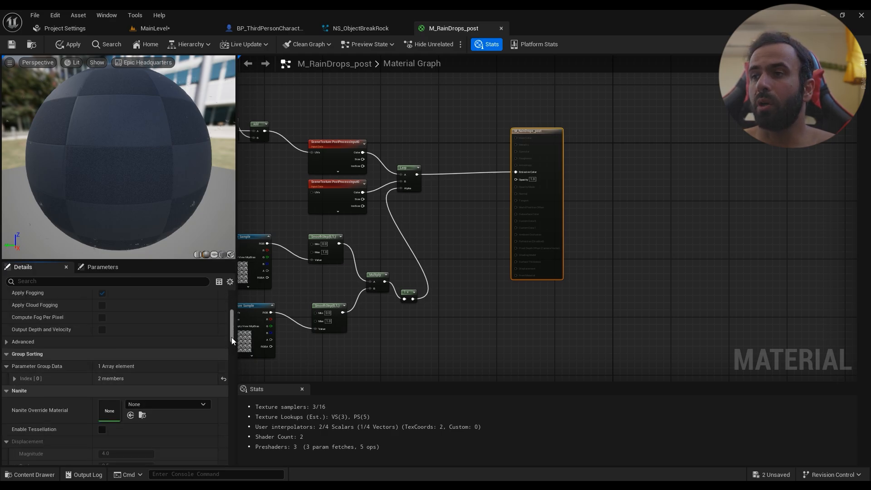
pyautogui.moveTo(232, 342)
pyautogui.mouseDown()
pyautogui.moveTo(237, 405)
pyautogui.moveTo(233, 377)
pyautogui.mouseUp()
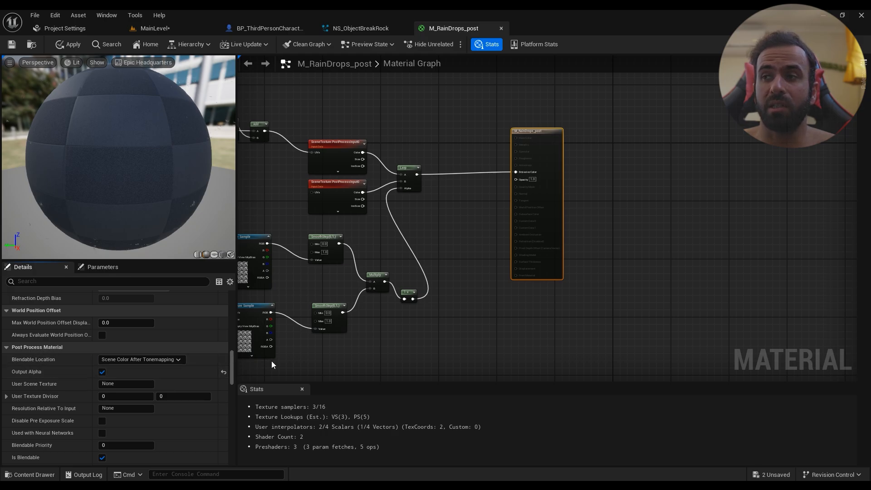
pyautogui.scroll(15, 231, 382)
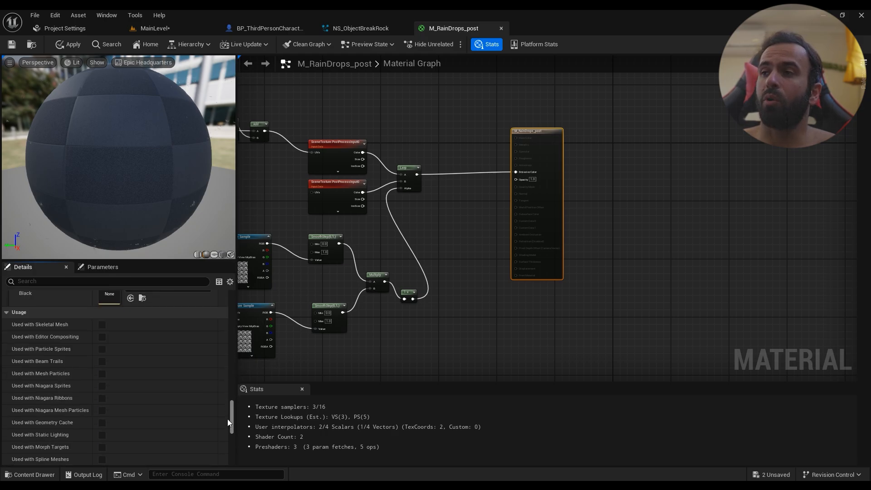
pyautogui.scroll(-8, 408, 295)
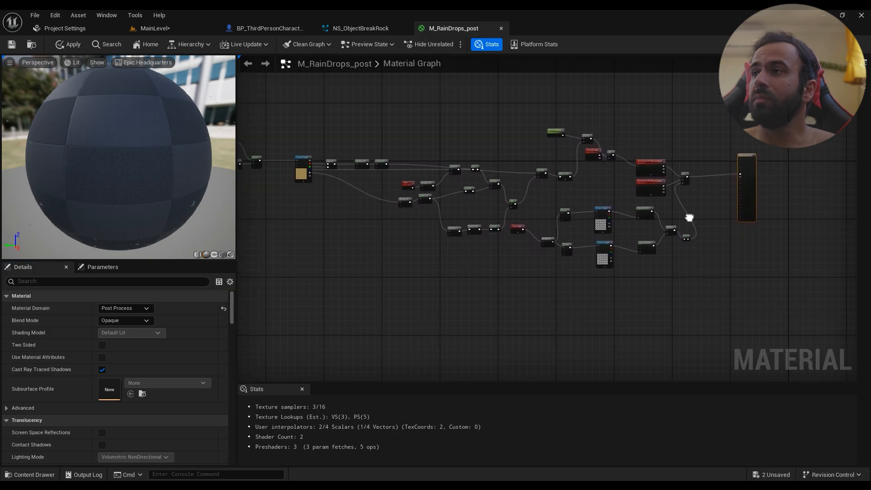
# Examine the Emissive Color input on the M_RainDrops_post output node and trace the network that feeds it
pyautogui.scroll(8, 534, 223)
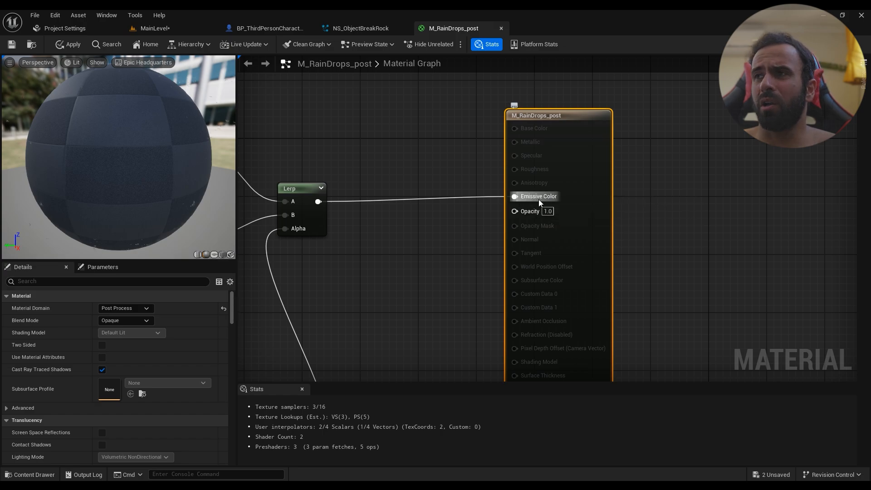
pyautogui.scroll(-4, 439, 254)
pyautogui.moveTo(409, 266); pyautogui.dragTo(606, 266, button='right')
pyautogui.scroll(-2, 573, 270)
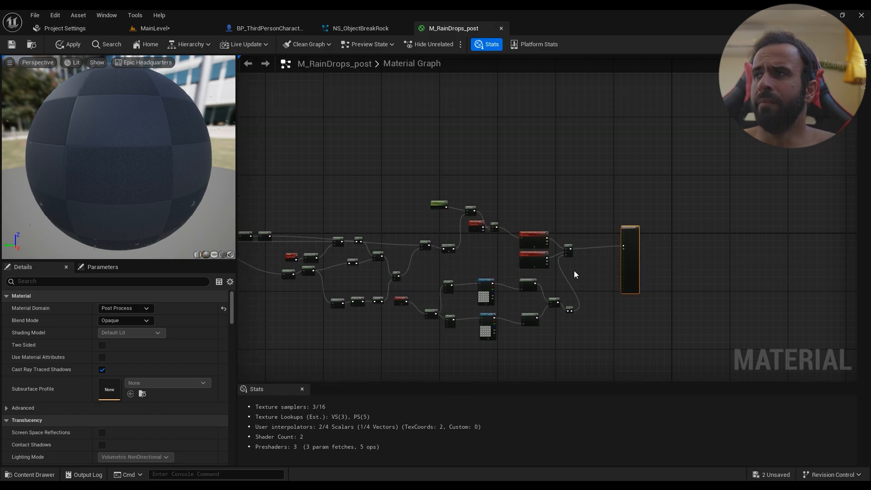
pyautogui.moveTo(458, 246); pyautogui.dragTo(697, 208, button='right')
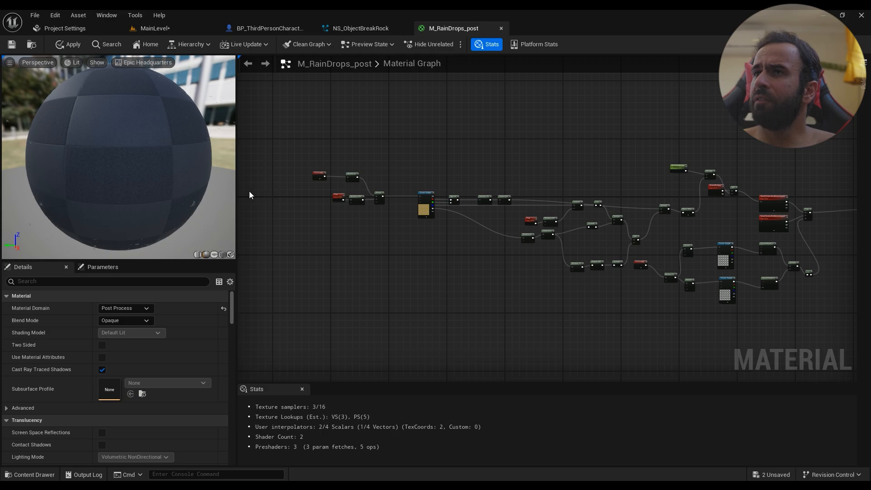
# Widen the material graph area by narrowing the preview and details side, and view the whole node network
pyautogui.moveTo(236, 190); pyautogui.dragTo(137, 187)
pyautogui.moveTo(73, 185); pyautogui.dragTo(45, 185)
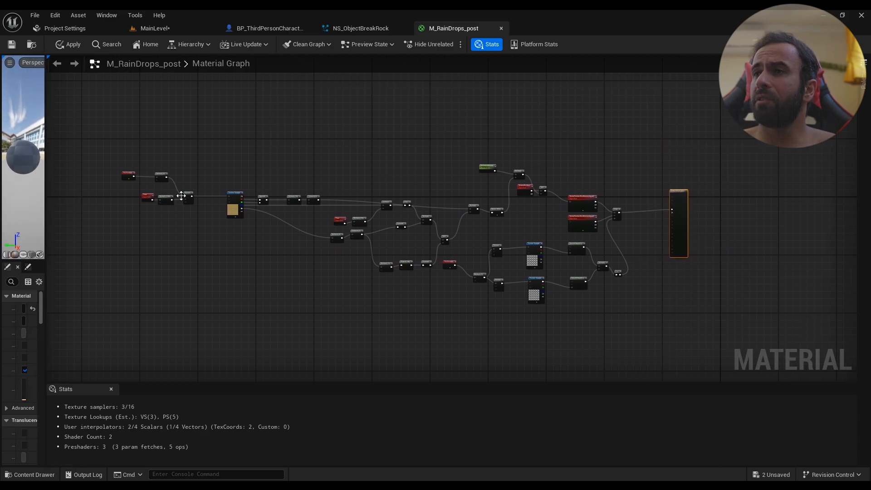
pyautogui.scroll(3, 176, 173)
pyautogui.moveTo(392, 213); pyautogui.dragTo(366, 189, button='right')
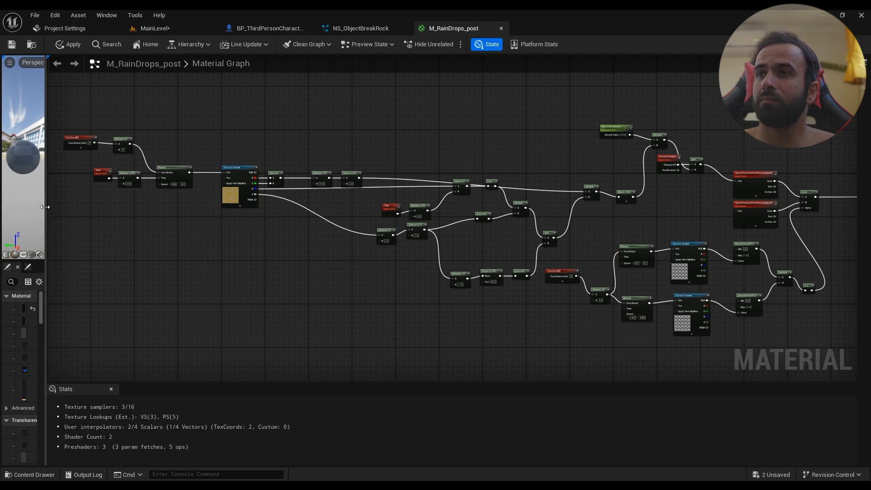
pyautogui.moveTo(44, 207); pyautogui.dragTo(141, 207)
# Examine the TexCoord, Time and Panner nodes at the network's start and the Lerp node feeding the output
pyautogui.scroll(8, 399, 285)
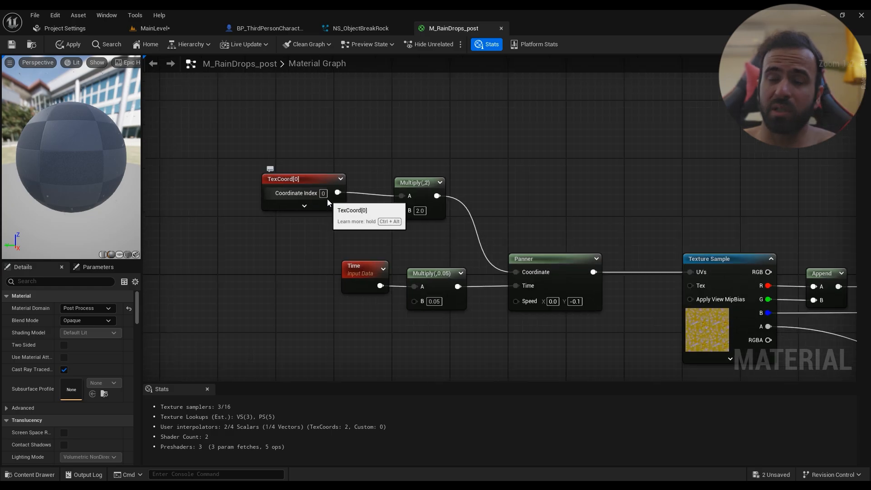
pyautogui.scroll(-2, 328, 199)
pyautogui.moveTo(319, 227); pyautogui.dragTo(412, 233, button='right')
pyautogui.scroll(-3, 395, 190)
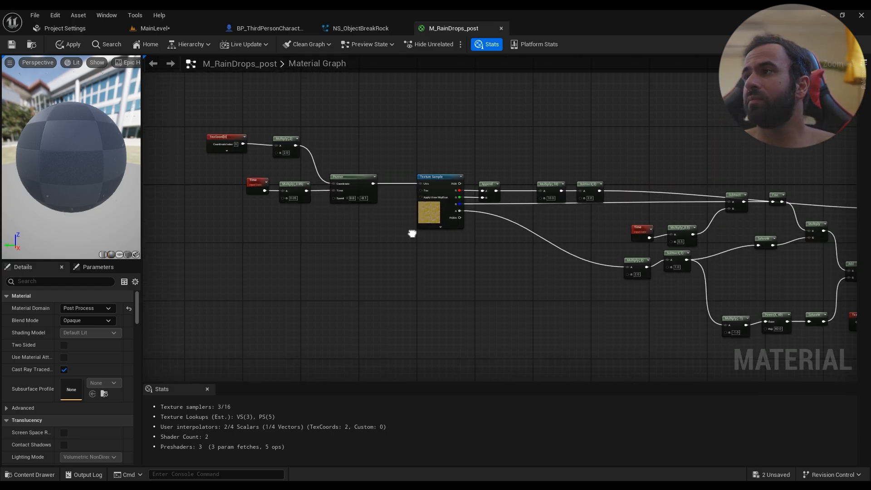
pyautogui.press('Home')
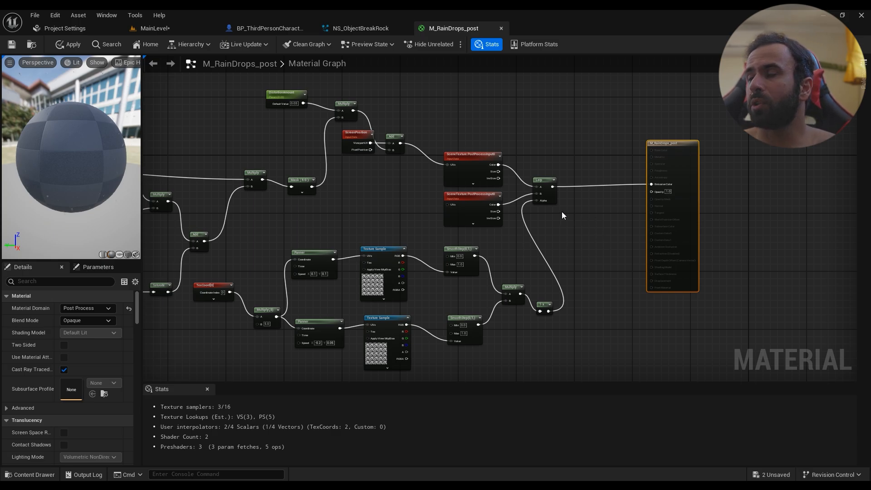
pyautogui.scroll(3, 565, 191)
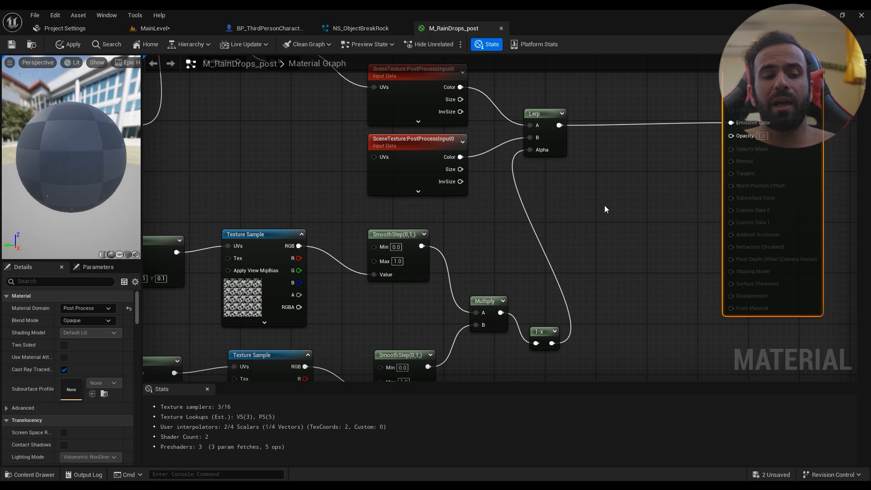
pyautogui.scroll(1, 622, 183)
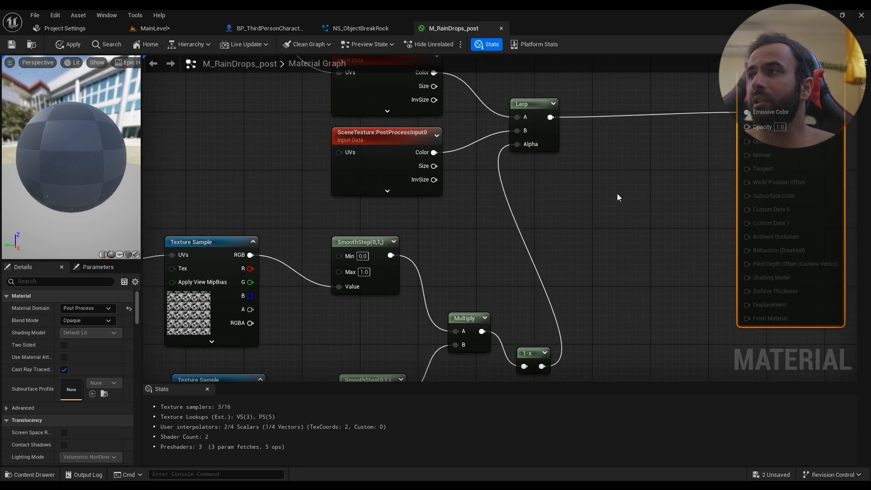
# Try adding a second Lerp node in the empty space before the output node, and delete it
pyautogui.click(617, 193)
pyautogui.moveTo(577, 181); pyautogui.dragTo(526, 255, button='right')
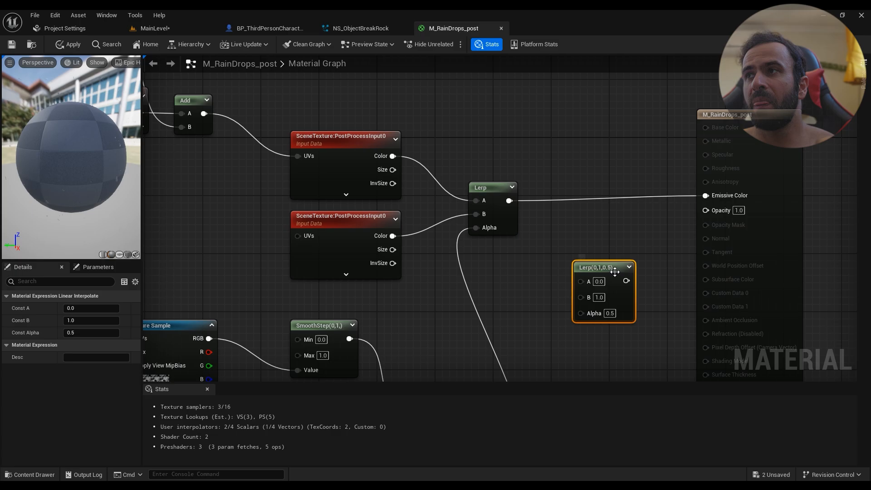
pyautogui.press('Delete')
# Add a SceneColor node beside the existing Lerp node and view its Scene Texture Id choices, including PostProcessInput0
pyautogui.moveTo(440, 176); pyautogui.dragTo(585, 199, button='right')
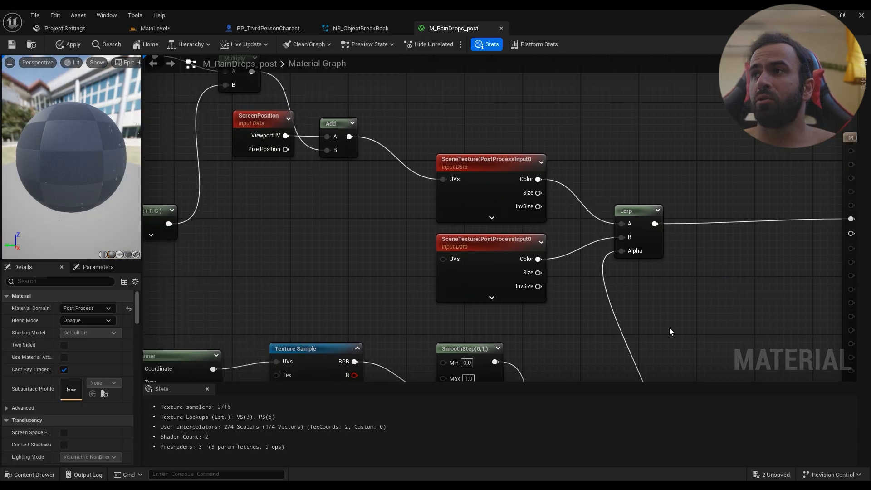
pyautogui.moveTo(670, 332); pyautogui.dragTo(619, 265, button='right')
pyautogui.rightClick(630, 220)
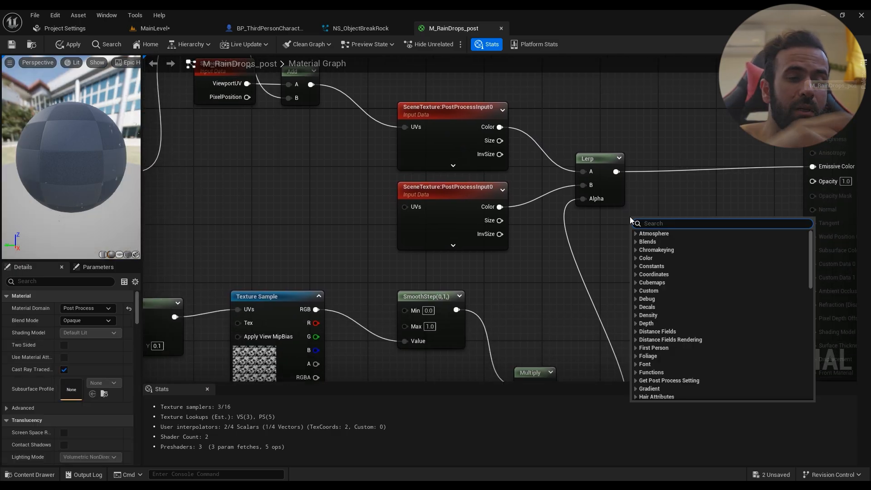
pyautogui.write('sceen')
pyautogui.press('BackSpace')
pyautogui.press('BackSpace')
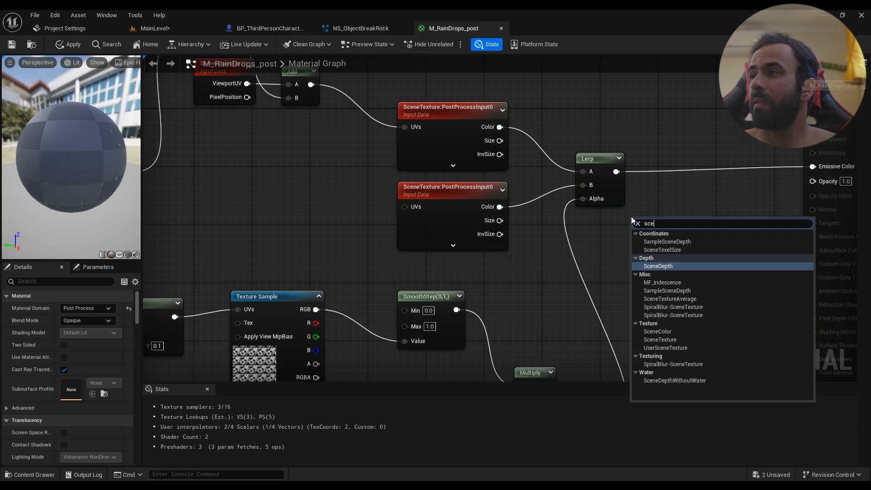
pyautogui.click(665, 336)
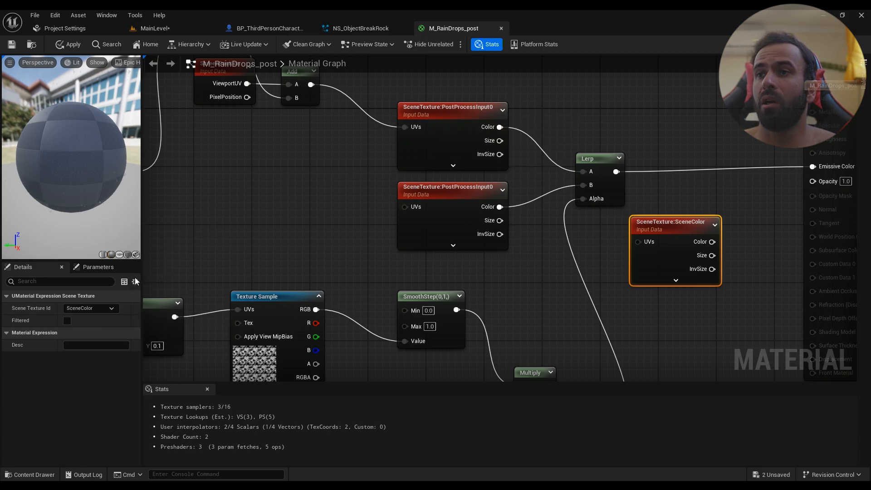
pyautogui.click(99, 308)
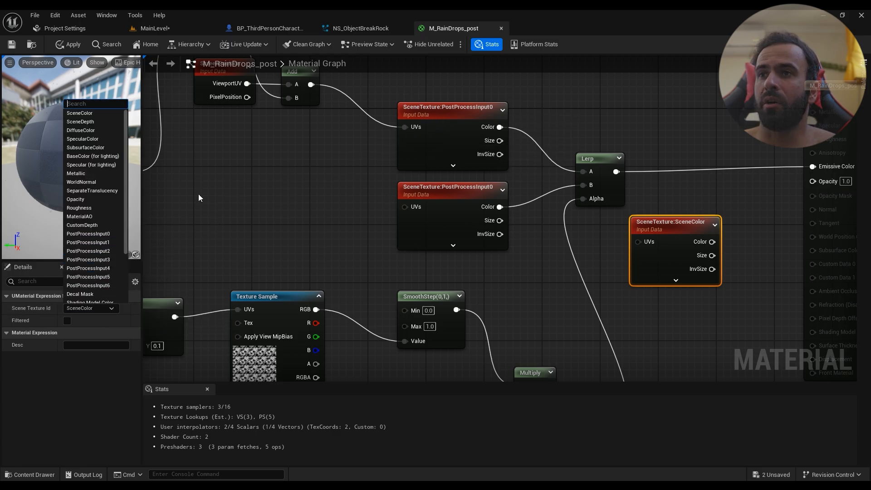
pyautogui.click(88, 234)
# Check the Scene Texture Id of both SceneTexture nodes feeding the Lerp, and delete the extra SceneColor node
pyautogui.click(468, 176)
pyautogui.click(467, 120)
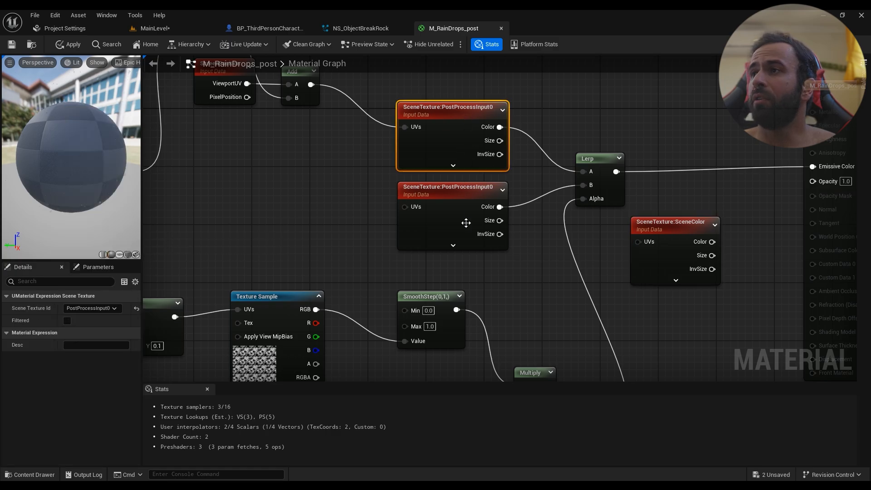
pyautogui.click(466, 223)
pyautogui.scroll(-2, 485, 213)
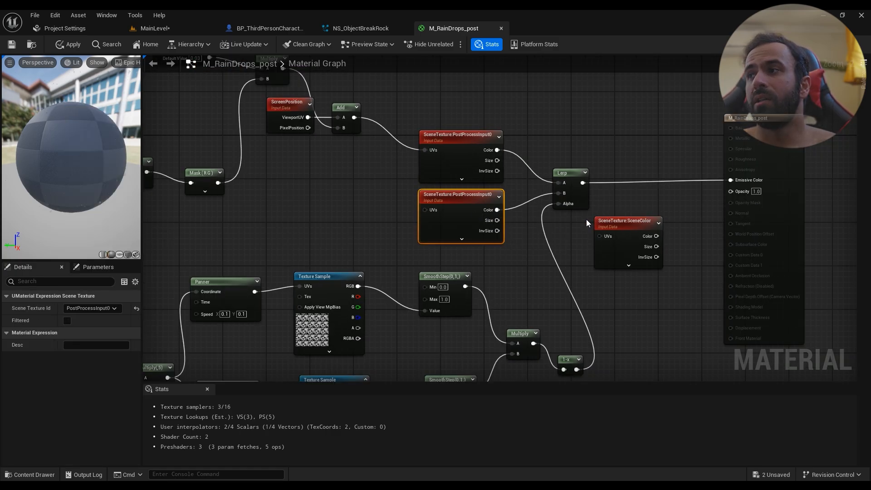
pyautogui.moveTo(586, 222); pyautogui.dragTo(532, 260, button='right')
pyautogui.click(571, 275)
pyautogui.press('Delete')
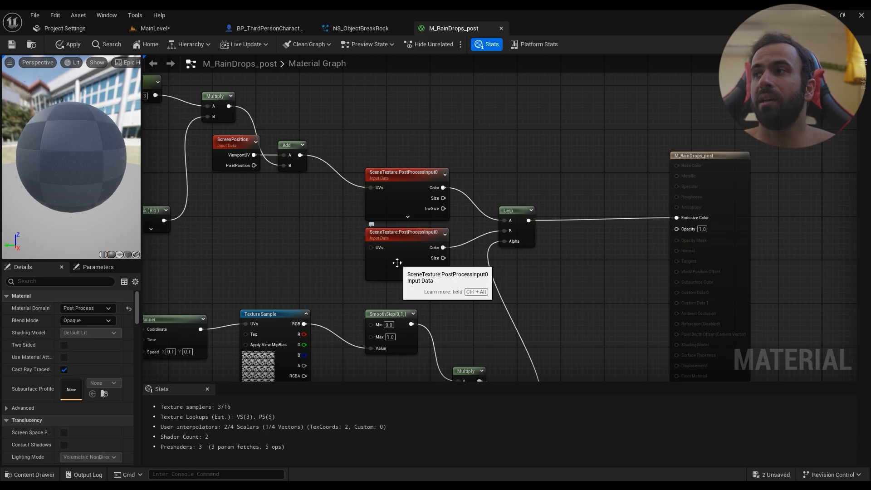
# Examine the Panner, Texture Sample and SmoothStep branches that are multiplied into the Lerp node's Alpha
pyautogui.moveTo(295, 204); pyautogui.dragTo(557, 13, button='right')
pyautogui.scroll(-3, 615, 245)
pyautogui.scroll(4, 672, 245)
pyautogui.scroll(-1, 489, 97)
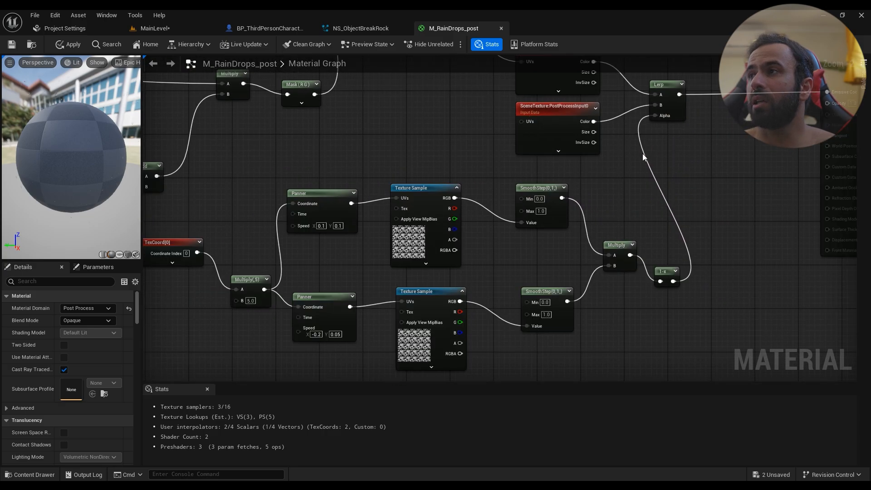
pyautogui.moveTo(643, 154); pyautogui.dragTo(623, 245, button='right')
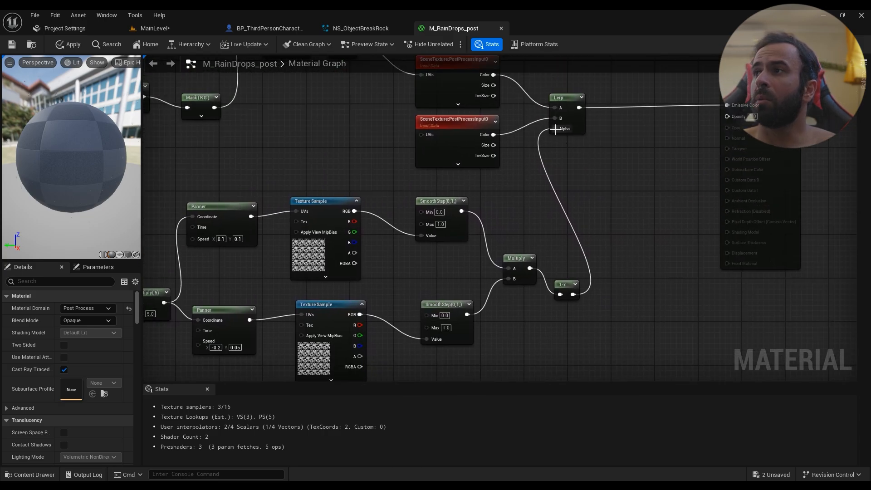
# Try adding a OneMinus node from the Lerp node's Alpha input, and remove it
pyautogui.moveTo(555, 129); pyautogui.dragTo(557, 161)
pyautogui.write('onem')
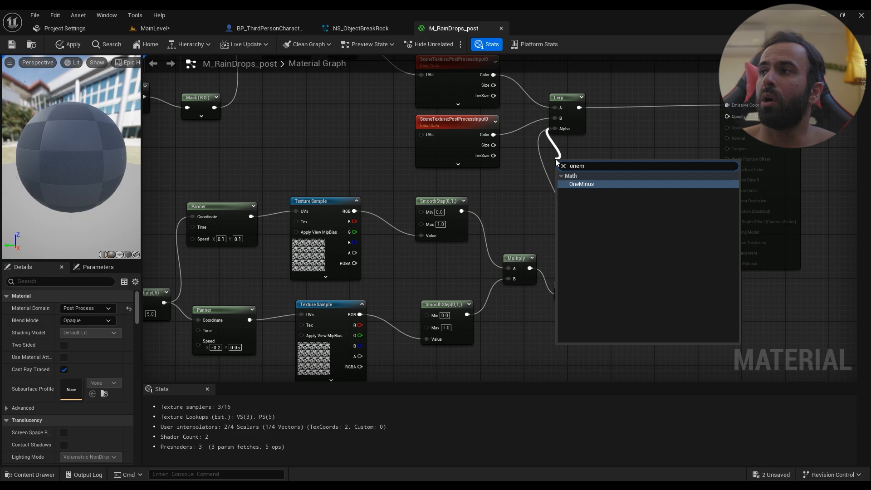
pyautogui.press('Return')
pyautogui.moveTo(582, 235); pyautogui.dragTo(605, 238, button='right')
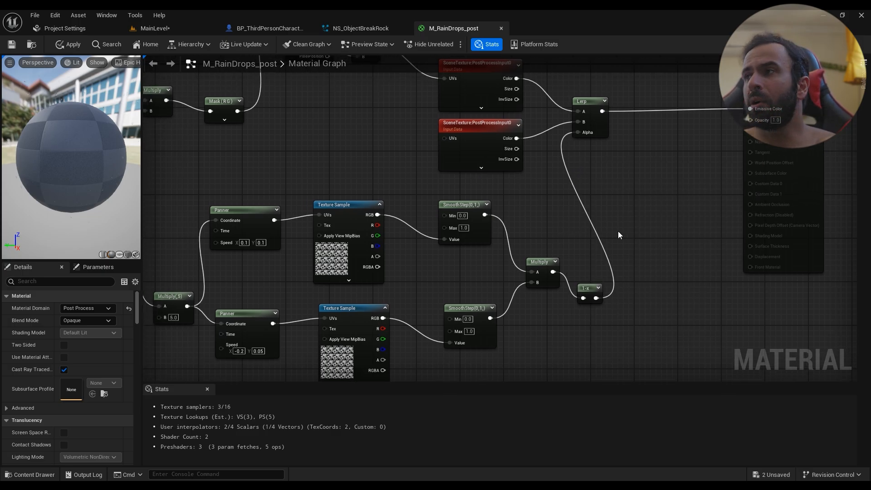
pyautogui.click(614, 214)
pyautogui.press('Delete')
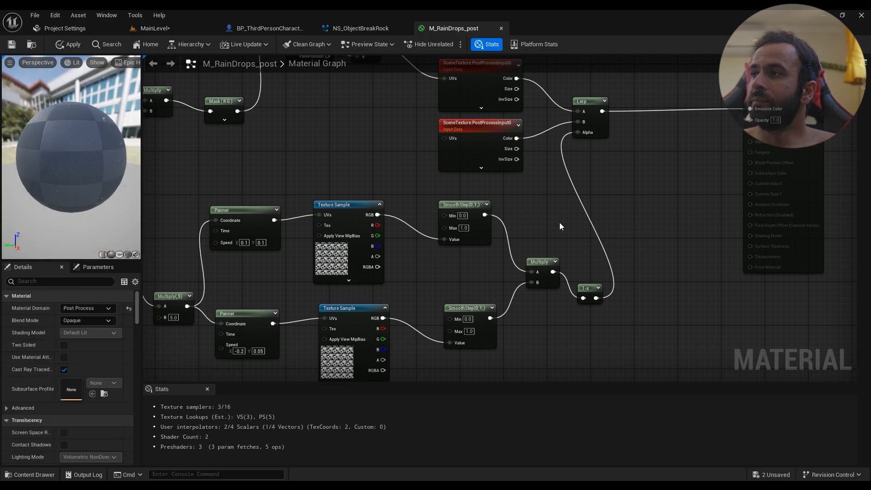
# Search the material nodes for "smooths" to look up SmoothStep, and examine the two existing SmoothStep nodes
pyautogui.rightClick(535, 220)
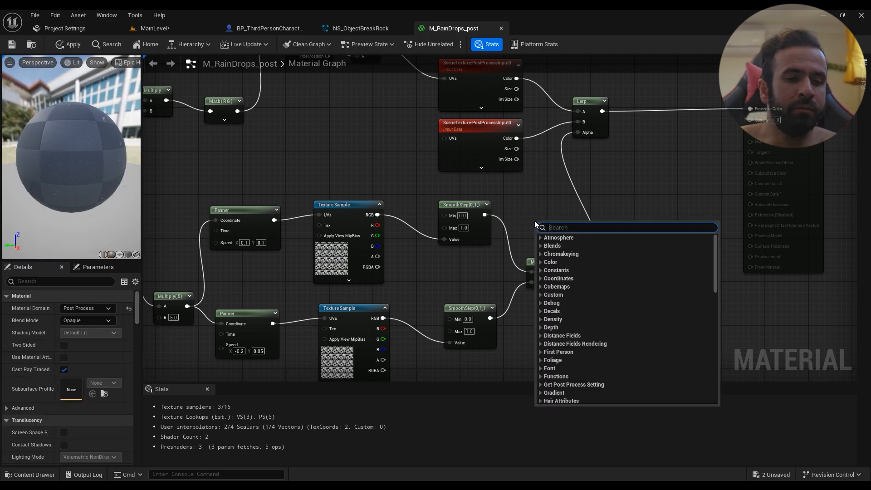
pyautogui.write('smooths')
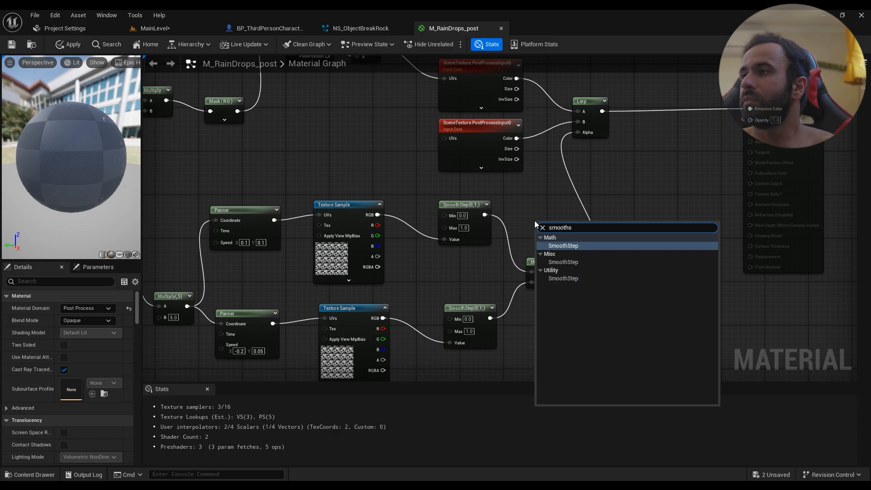
pyautogui.click(522, 241)
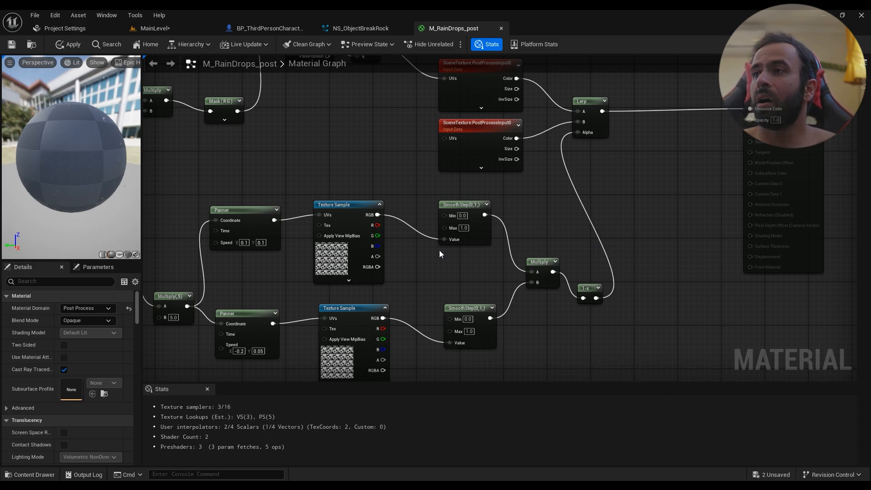
pyautogui.moveTo(492, 284); pyautogui.dragTo(514, 225, button='right')
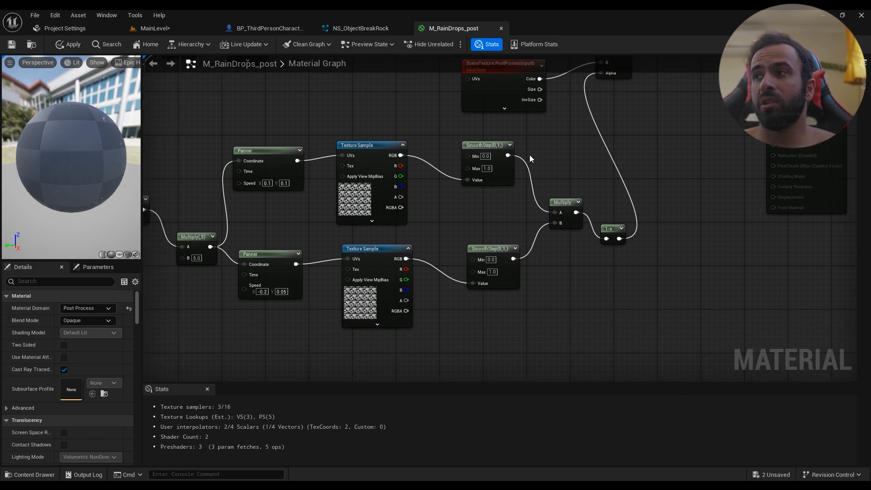
# Try adding a new TextureSample node, and place it above the existing noise Texture Sample nodes
pyautogui.moveTo(532, 139); pyautogui.dragTo(487, 307)
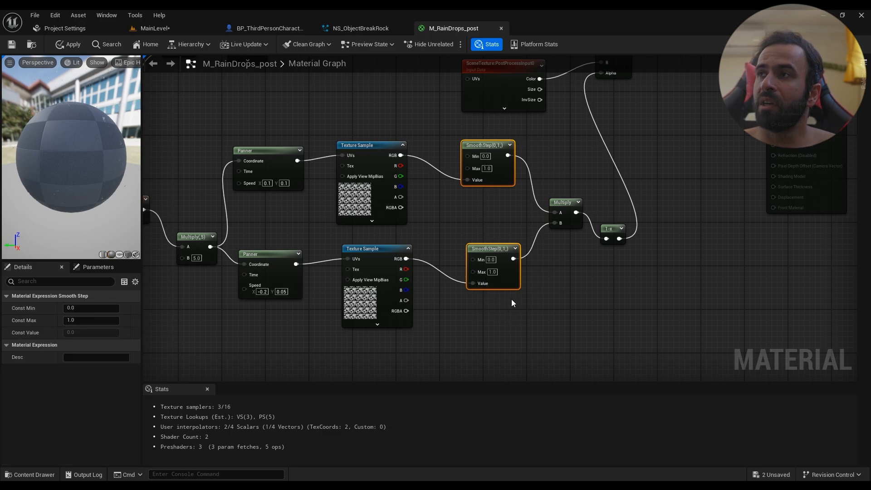
pyautogui.moveTo(399, 167); pyautogui.dragTo(501, 200, button='right')
pyautogui.moveTo(473, 162); pyautogui.dragTo(469, 177, button='right')
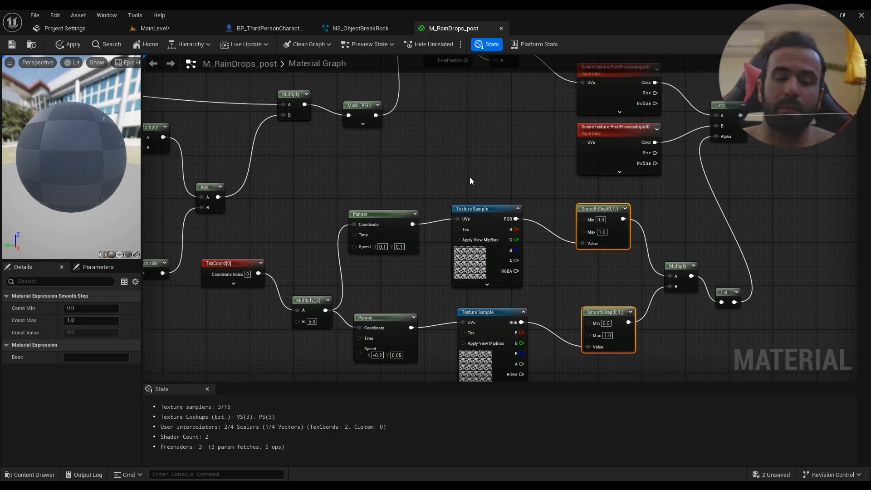
pyautogui.rightClick(470, 177)
pyautogui.write('text')
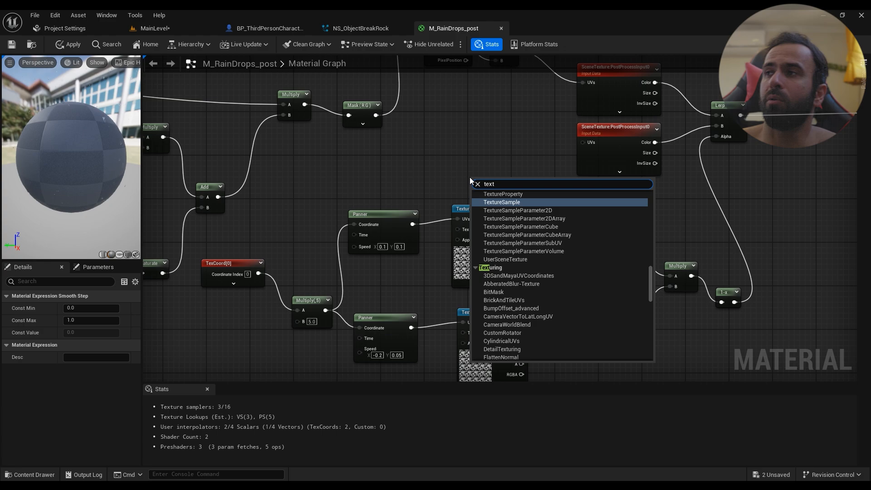
pyautogui.click(501, 202)
pyautogui.click(463, 264)
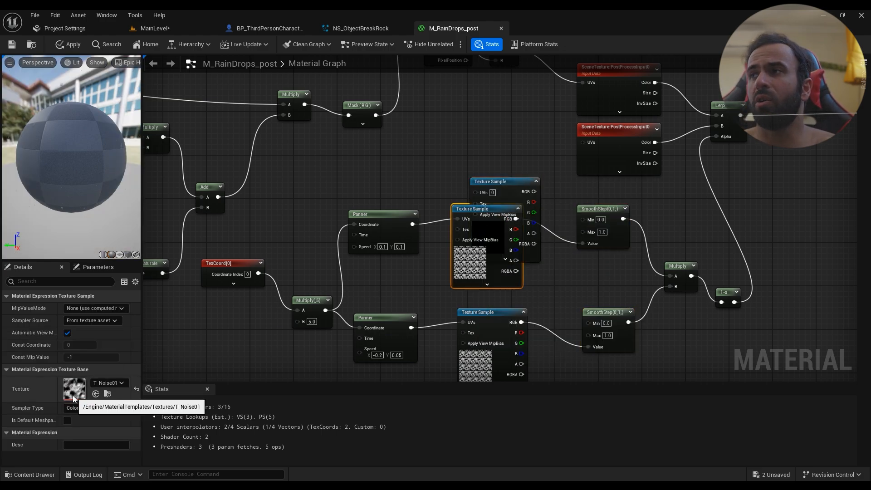
pyautogui.moveTo(477, 220); pyautogui.dragTo(442, 149)
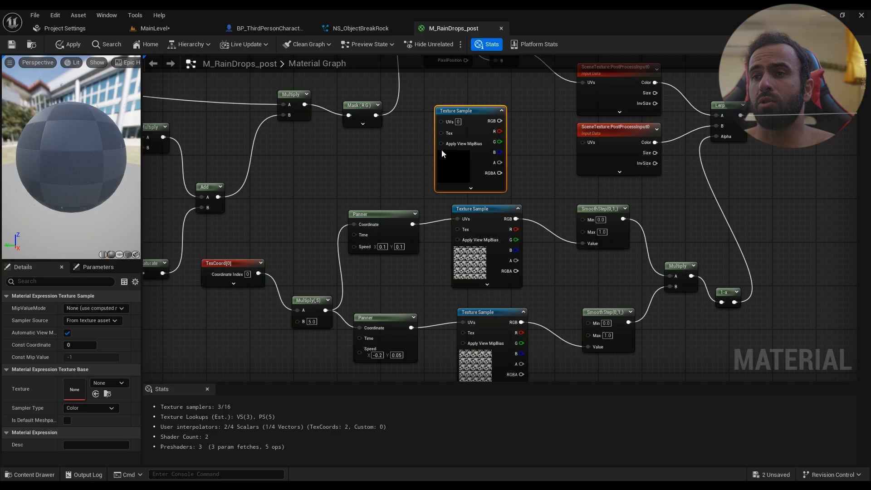
# Search the new Texture Sample's texture choices for "noise" to look up T_Noise01, and delete the node
pyautogui.click(108, 383)
pyautogui.write('noise')
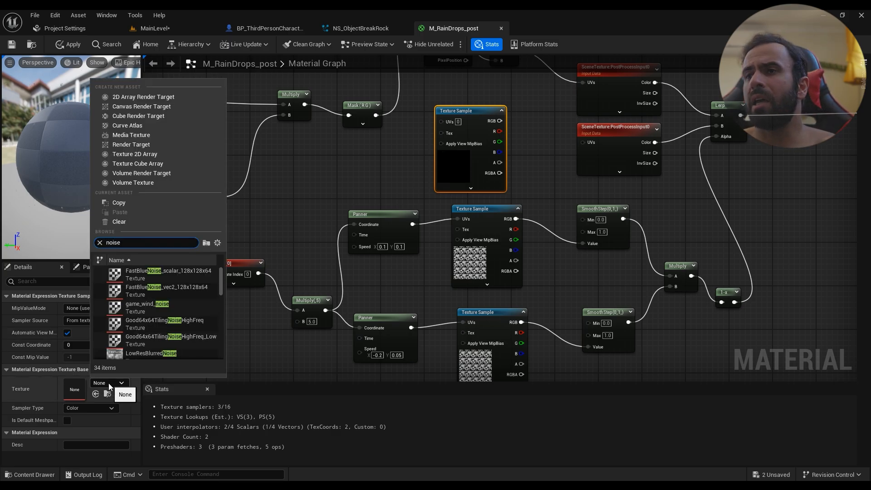
pyautogui.scroll(-2, 178, 327)
pyautogui.scroll(-2, 178, 328)
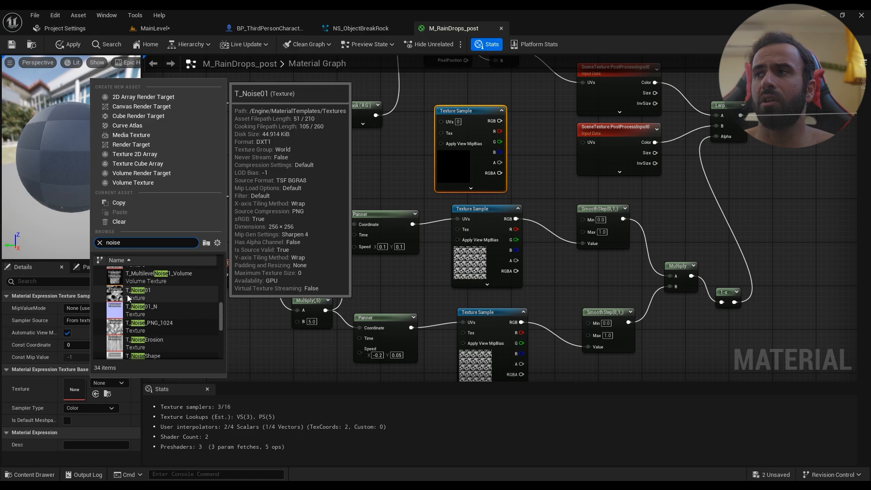
pyautogui.click(457, 189)
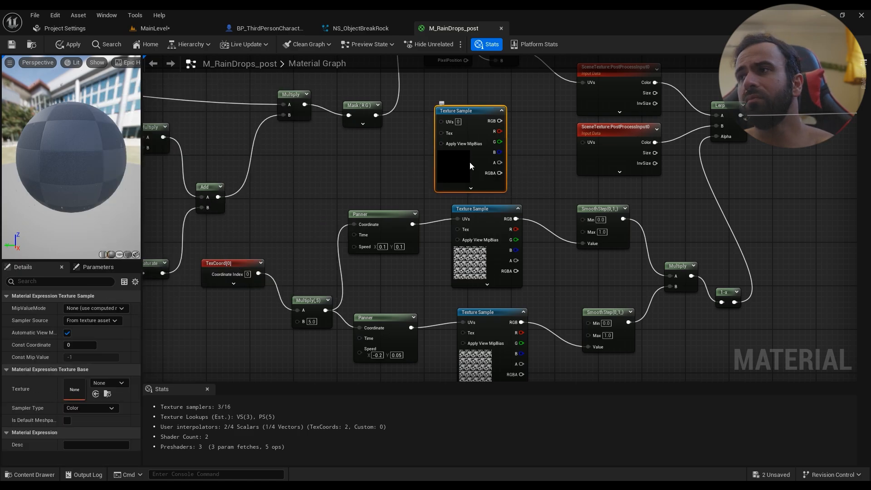
pyautogui.press('Delete')
# Check the lower Texture Sample's texture, and try adding a Panner node from the upper Texture Sample's UVs input
pyautogui.moveTo(562, 258); pyautogui.dragTo(546, 202, button='right')
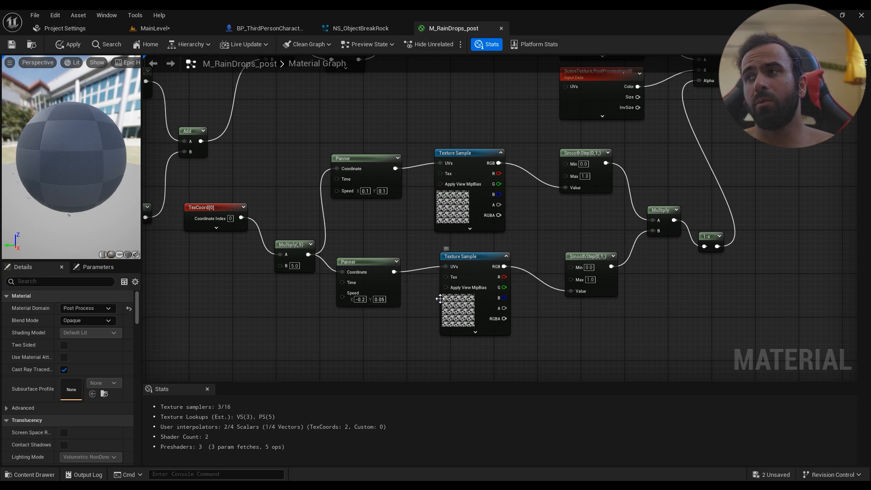
pyautogui.click(479, 318)
pyautogui.moveTo(351, 198); pyautogui.dragTo(411, 208, button='right')
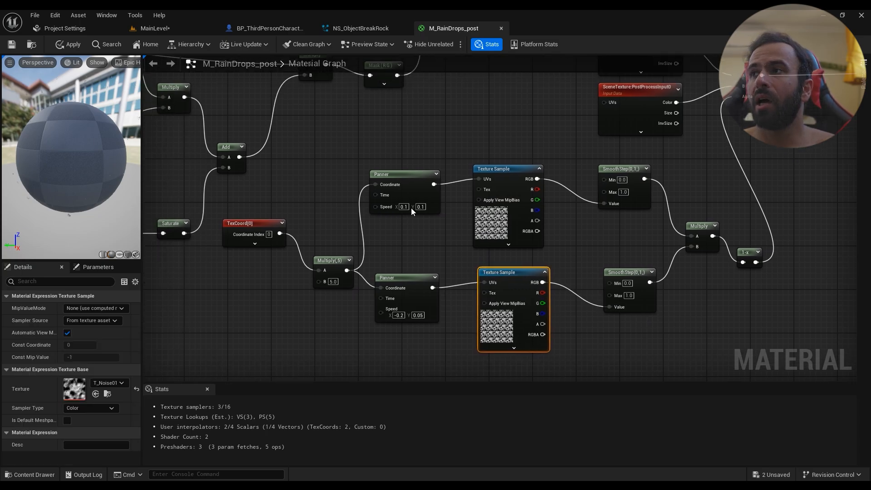
pyautogui.moveTo(481, 179); pyautogui.dragTo(392, 137)
pyautogui.write('panner')
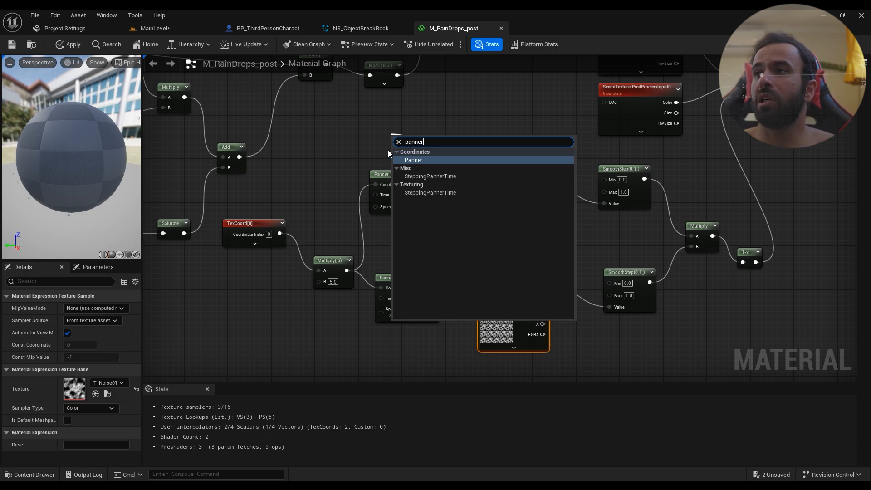
pyautogui.press('Return')
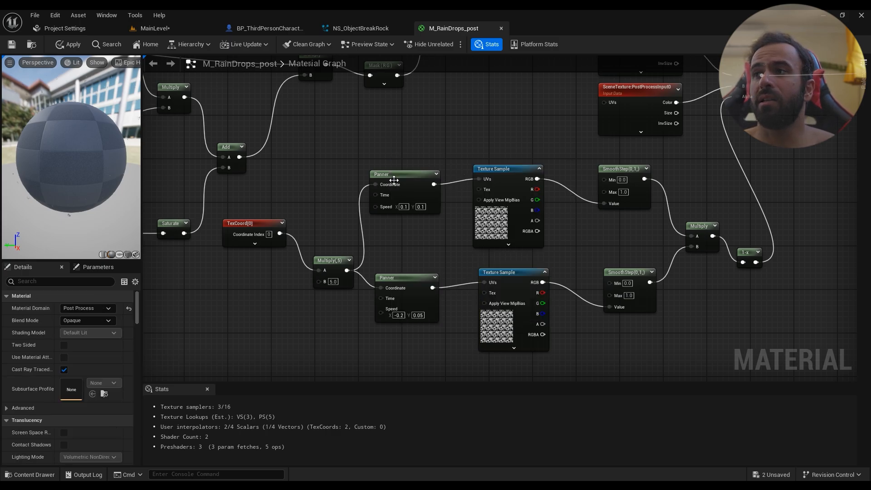
# Examine the Speed values of both Panner nodes and the TexCoord and Multiply nodes feeding their Coordinate inputs
pyautogui.scroll(2, 395, 214)
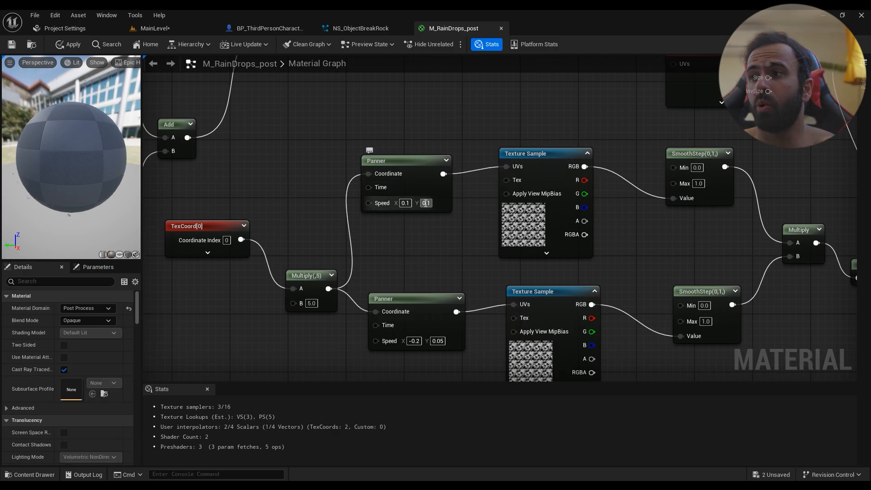
pyautogui.moveTo(418, 356); pyautogui.dragTo(413, 277, button='right')
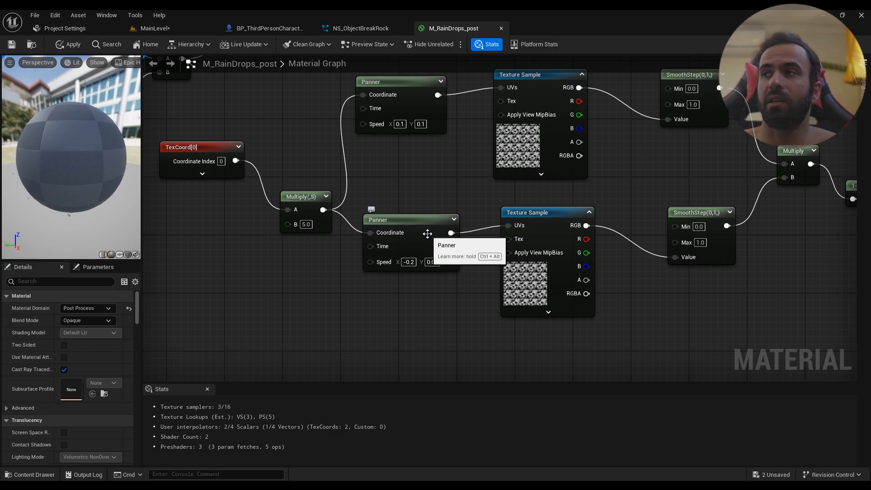
pyautogui.moveTo(368, 232); pyautogui.dragTo(534, 265, button='right')
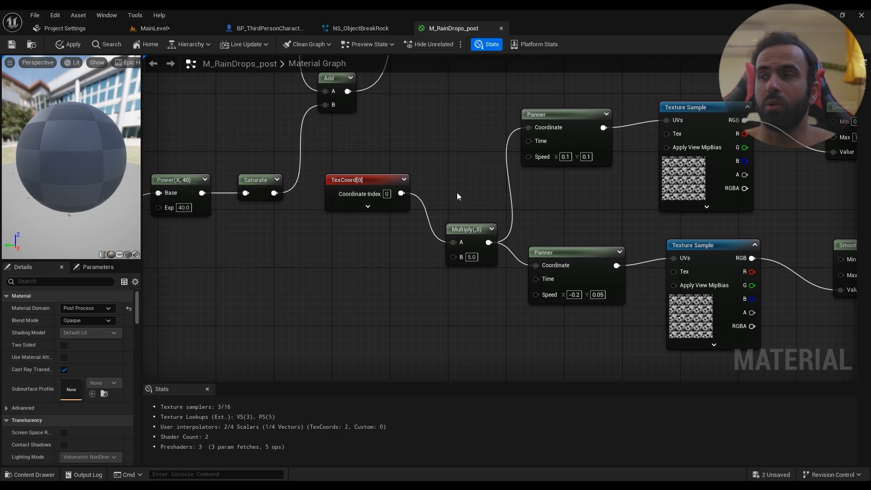
# Try adding a spare Multiply node and a TextureCoordinate node from the existing Multiply's A input, and remove both
pyautogui.moveTo(444, 149); pyautogui.dragTo(475, 183, button='right')
pyautogui.click(475, 183)
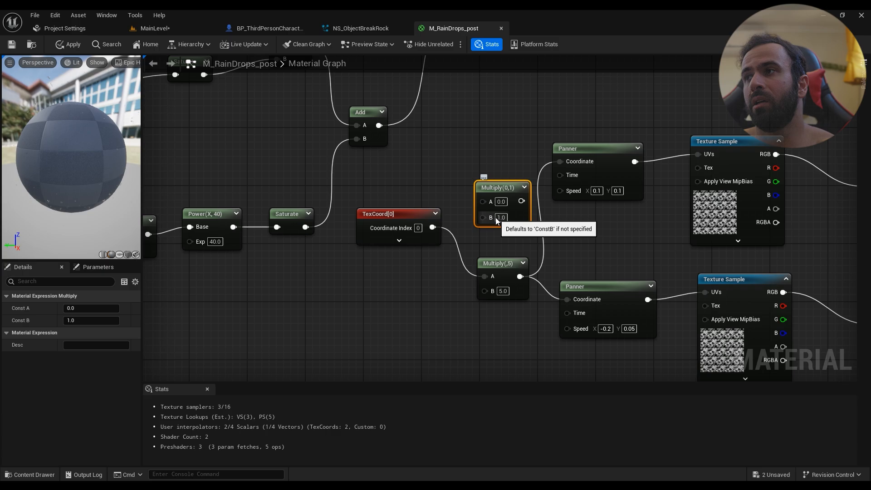
pyautogui.press('Delete')
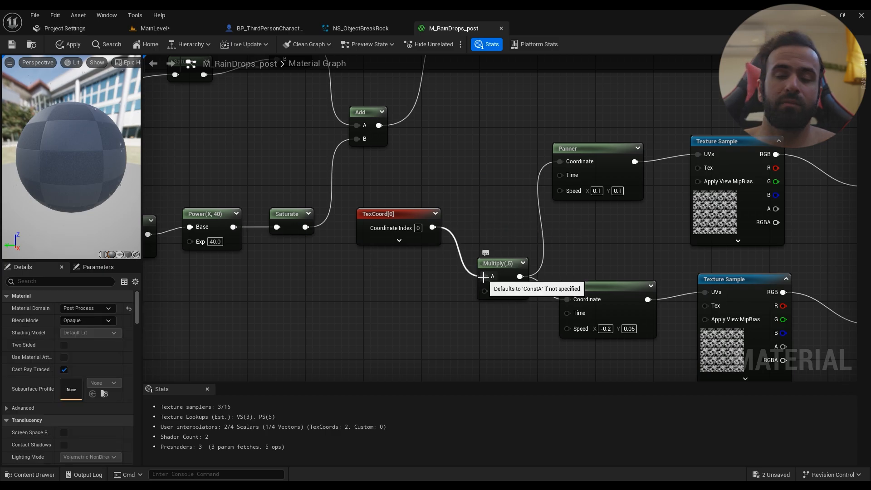
pyautogui.moveTo(484, 277); pyautogui.dragTo(426, 279)
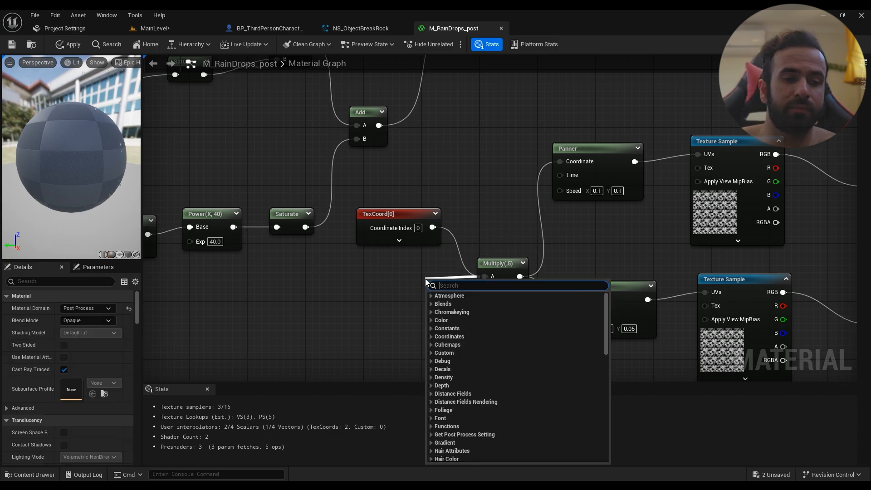
pyautogui.write('tex')
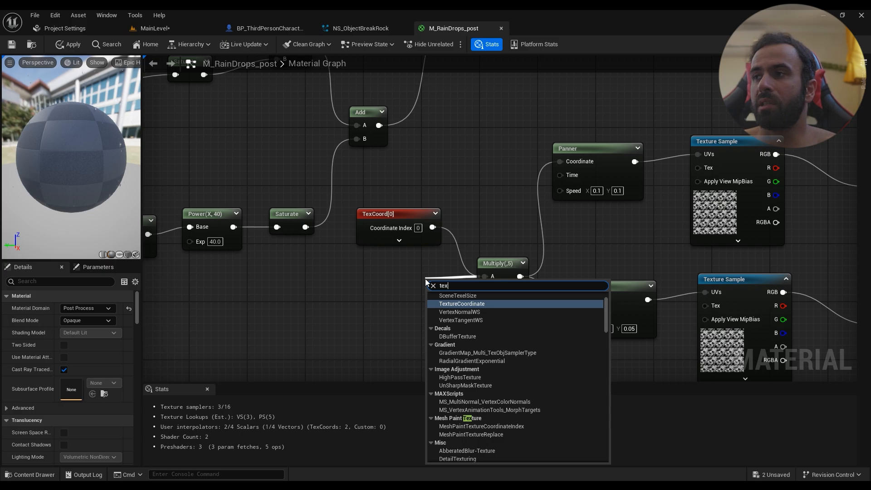
pyautogui.click(462, 303)
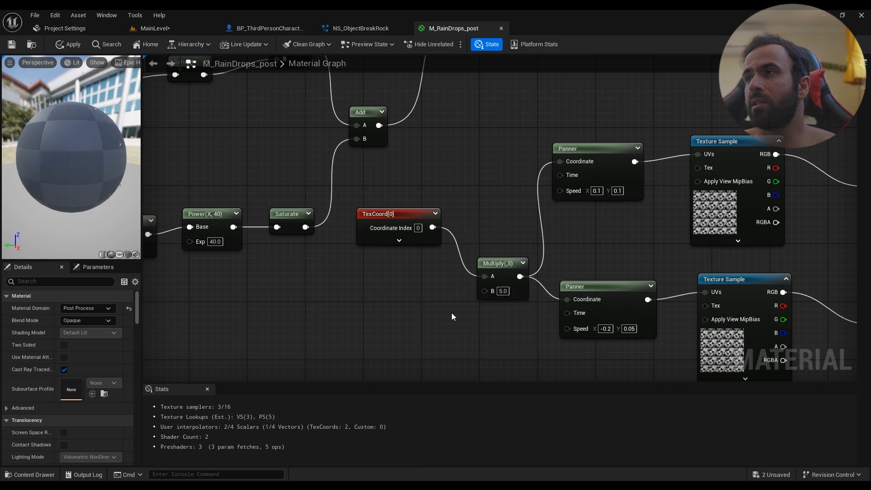
# Examine the DistortionAmount, Multiply, ScreenPosition and Add nodes that feed the upper SceneTexture node's UVs
pyautogui.scroll(-3, 451, 312)
pyautogui.scroll(2, 520, 290)
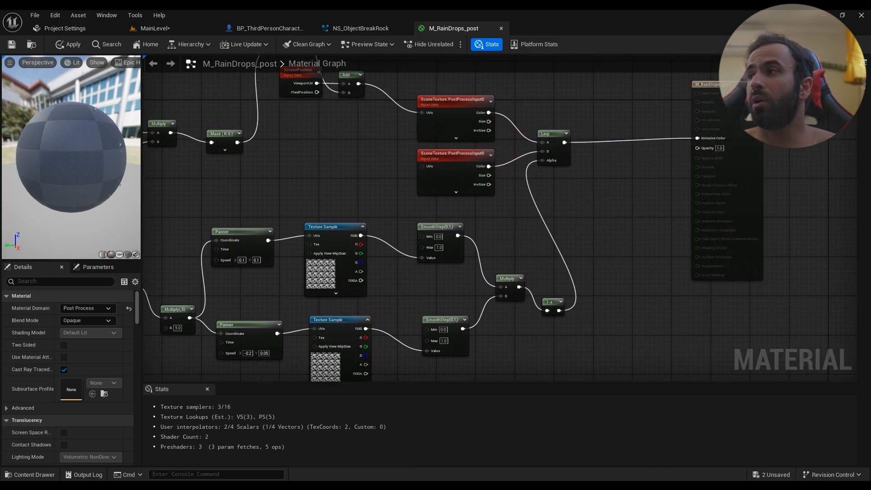
pyautogui.moveTo(548, 163); pyautogui.dragTo(683, 261, button='right')
pyautogui.moveTo(526, 179); pyautogui.dragTo(625, 265, button='right')
pyautogui.scroll(2, 647, 272)
pyautogui.moveTo(616, 305); pyautogui.dragTo(706, 284, button='right')
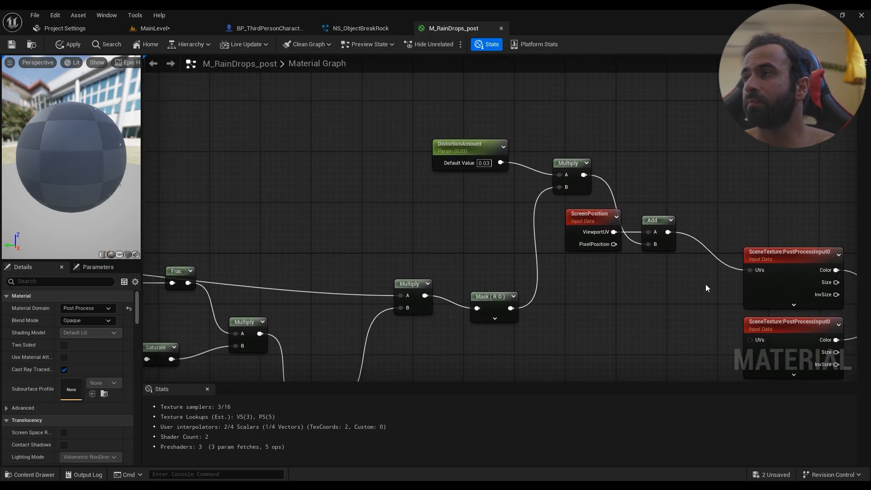
pyautogui.moveTo(683, 313); pyautogui.dragTo(666, 271, button='right')
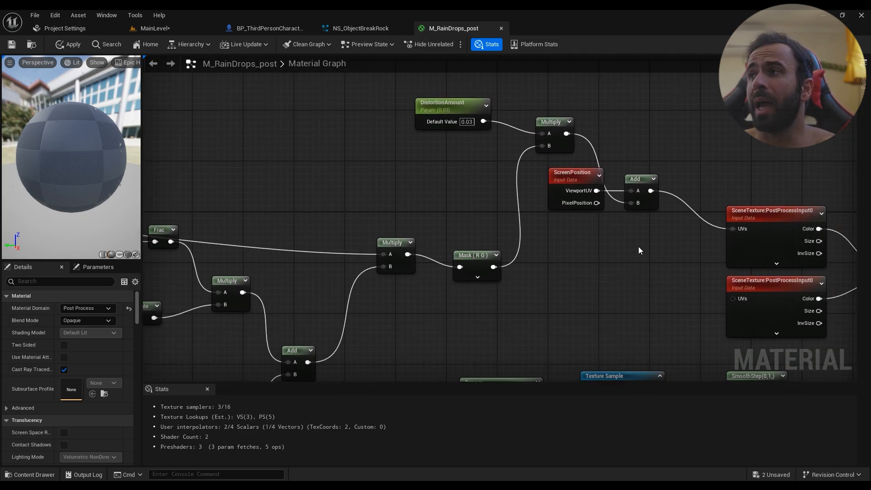
# Search the material nodes for "add", try placing an Add node below ScreenPosition, and delete it
pyautogui.rightClick(631, 247)
pyautogui.write('add')
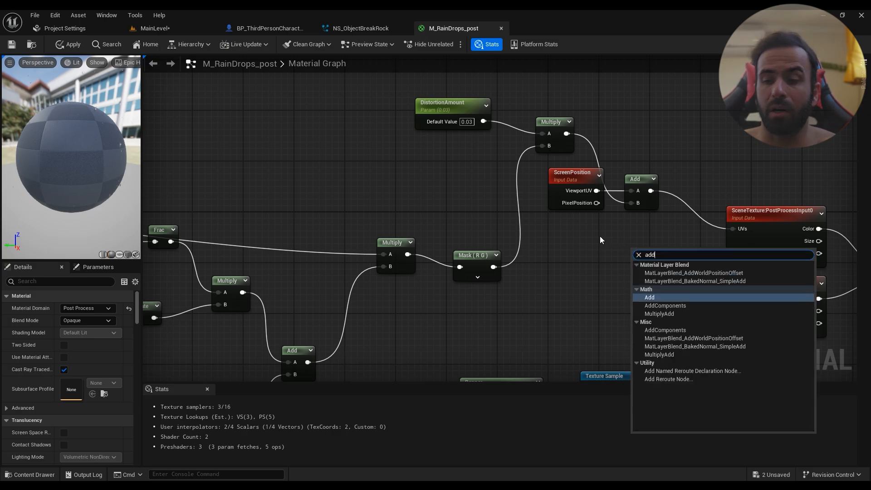
pyautogui.click(600, 239)
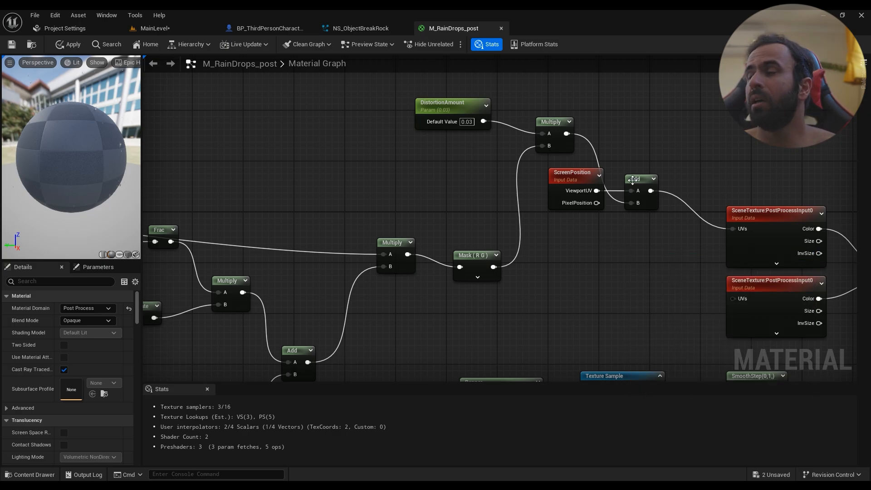
pyautogui.rightClick(620, 272)
pyautogui.write('add')
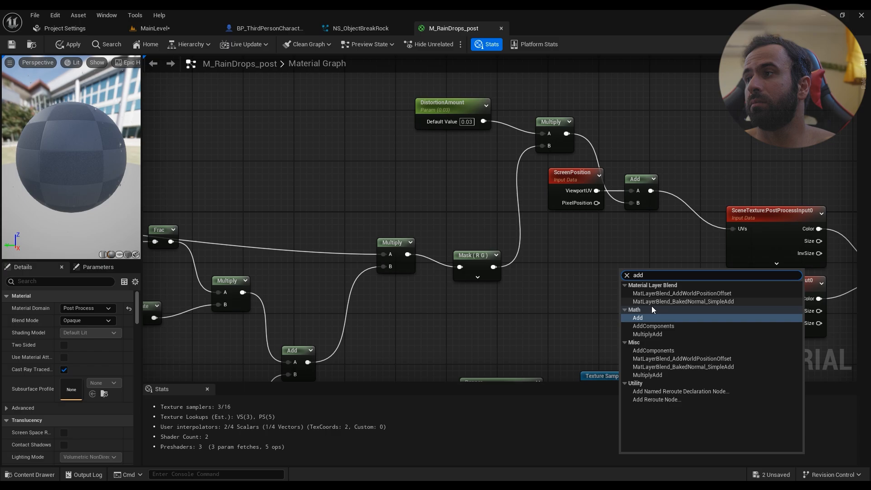
pyautogui.click(653, 318)
pyautogui.press('Delete')
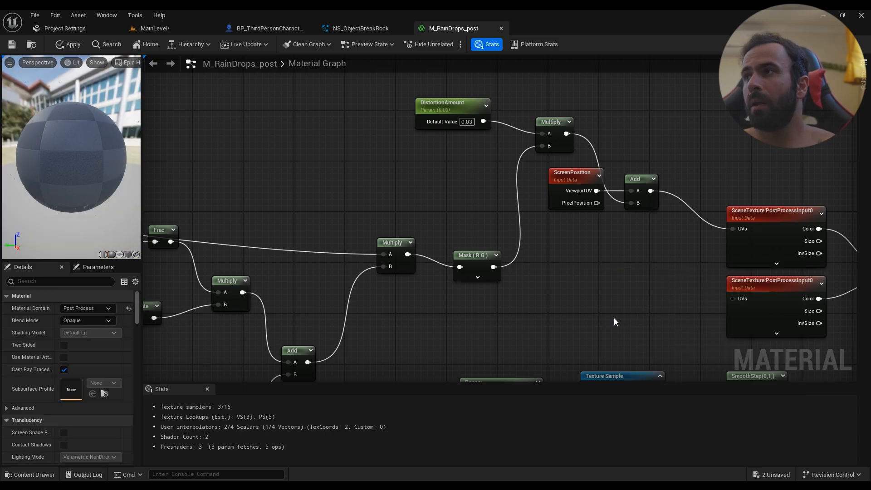
# Search the material nodes for "screen" to look up ScreenPosition, and check the existing ScreenPosition node's details
pyautogui.rightClick(578, 252)
pyautogui.write('screen')
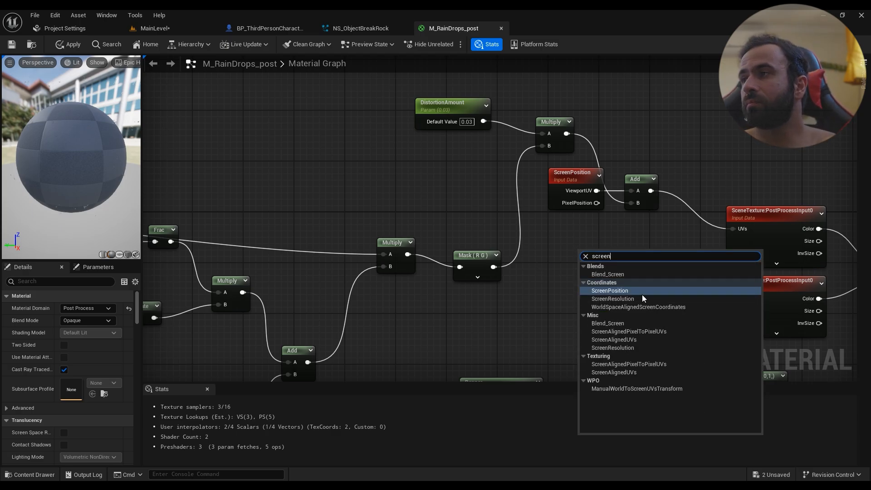
pyautogui.press('Escape')
pyautogui.click(569, 180)
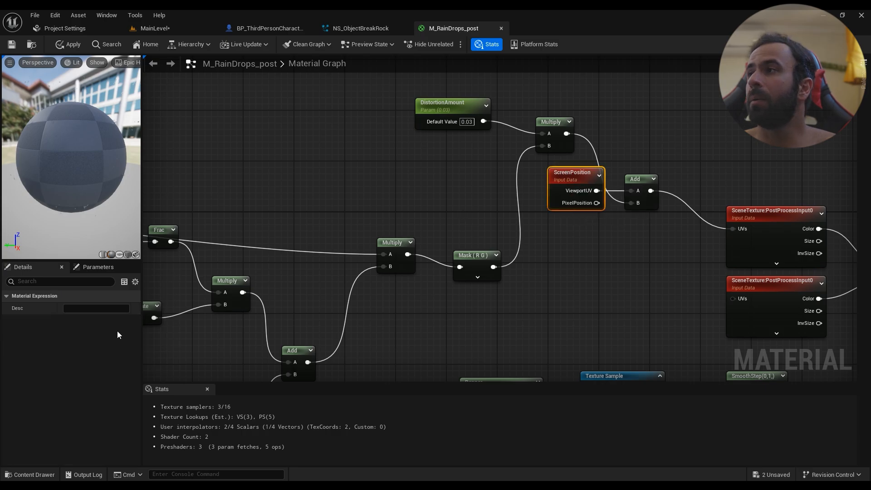
# Try placing a Multiply node below the ScreenPosition node, and delete it
pyautogui.moveTo(524, 159); pyautogui.dragTo(557, 196, button='right')
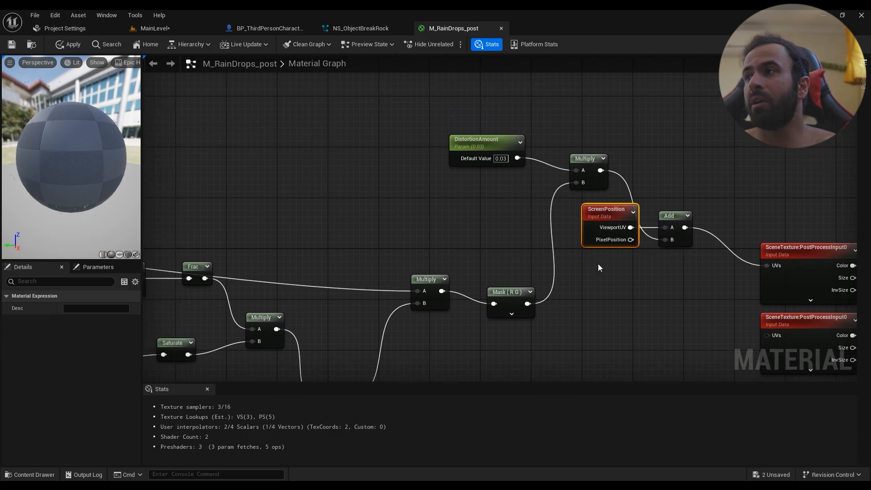
pyautogui.click(614, 285)
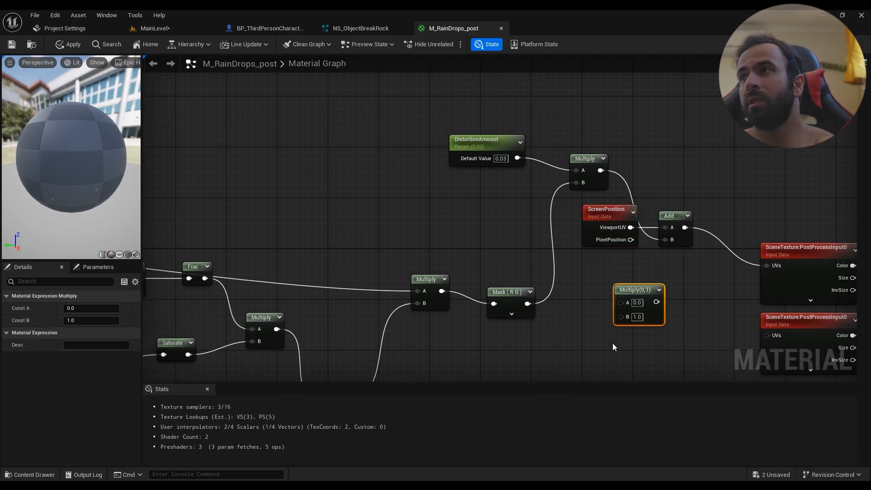
pyautogui.press('Delete')
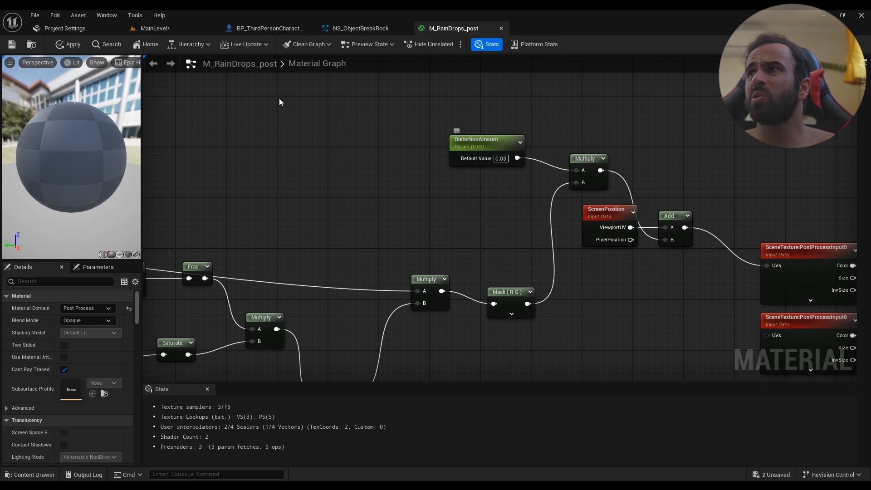
# Add a Constant node above the DistortionAmount parameter, and set its value to 0.03
pyautogui.click(503, 159)
pyautogui.moveTo(504, 161); pyautogui.dragTo(499, 200, button='right')
pyautogui.click(471, 141)
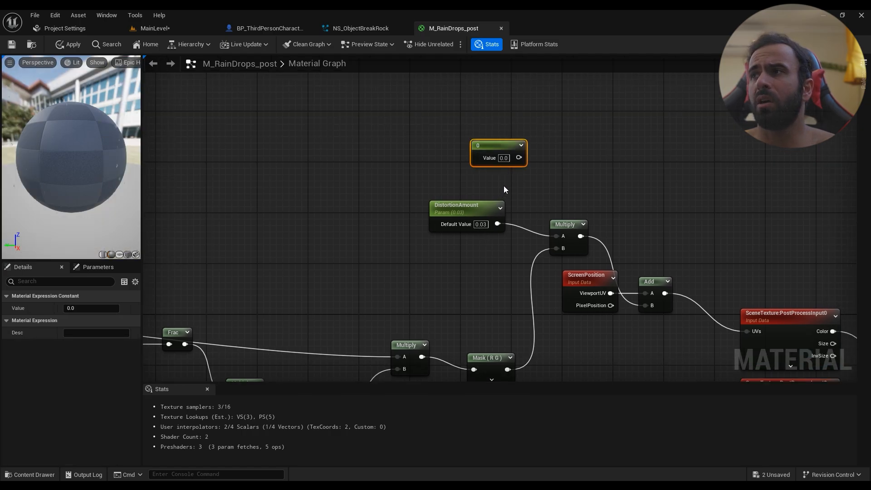
pyautogui.click(503, 158)
pyautogui.write('0')
pyautogui.press('Return')
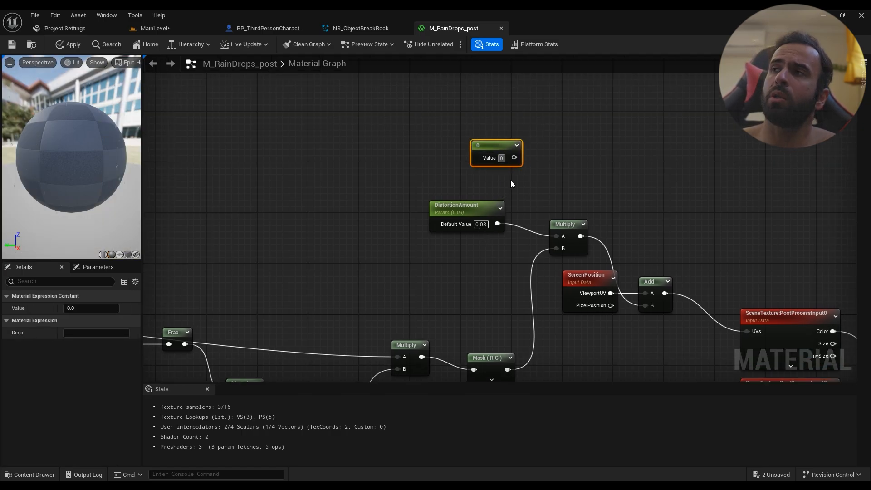
pyautogui.write('.03')
pyautogui.press('Return')
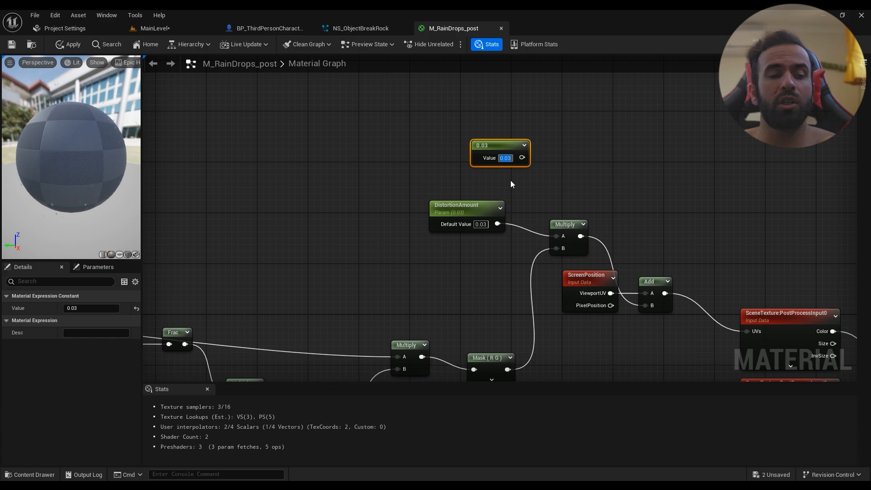
# Try placing a scalar parameter beside the 0.03 constant above DistortionAmount, and delete both nodes
pyautogui.click(392, 149)
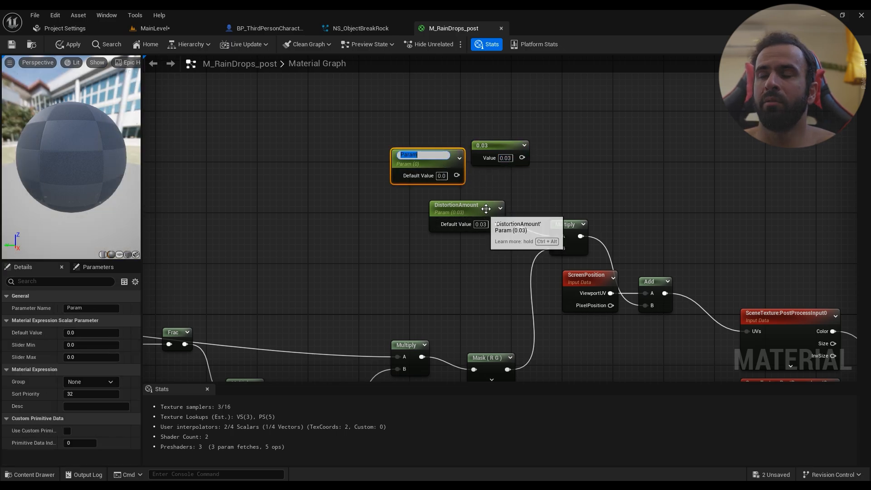
pyautogui.moveTo(563, 132); pyautogui.dragTo(419, 179)
pyautogui.press('Delete')
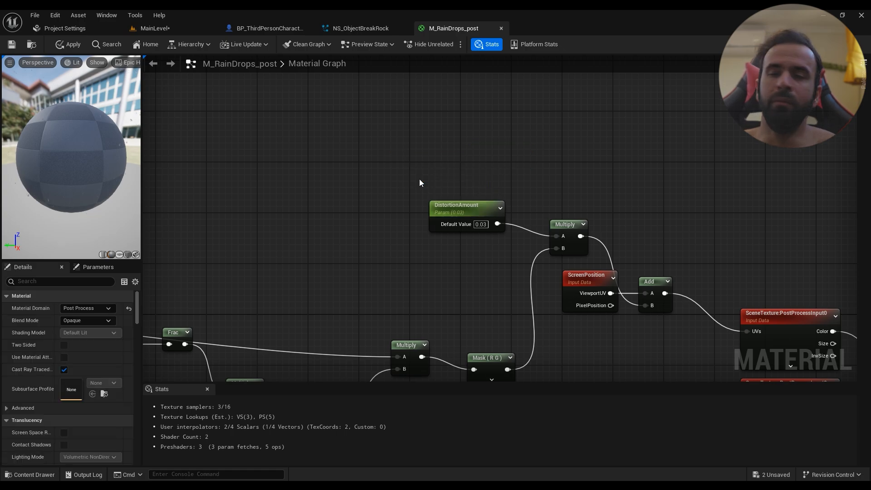
# Try placing a ComponentMask node above the existing Mask (R G) node, and delete it
pyautogui.moveTo(478, 288); pyautogui.dragTo(502, 209, button='right')
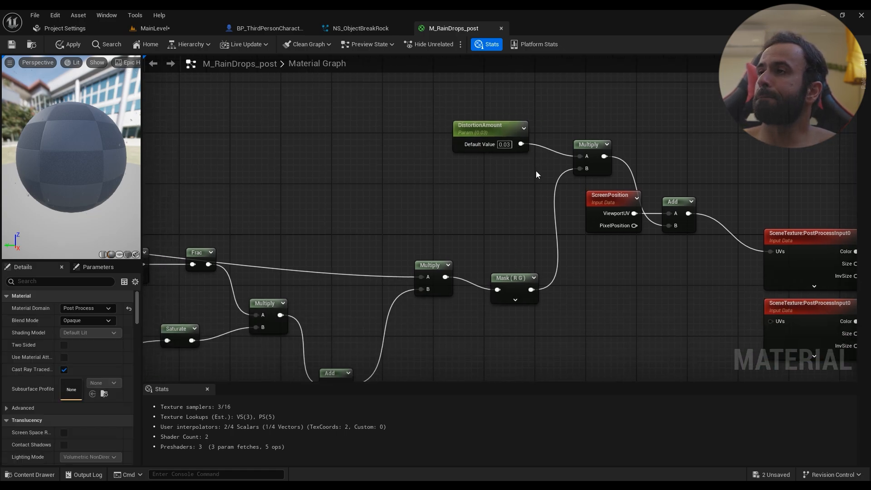
pyautogui.moveTo(514, 259); pyautogui.dragTo(542, 207, button='right')
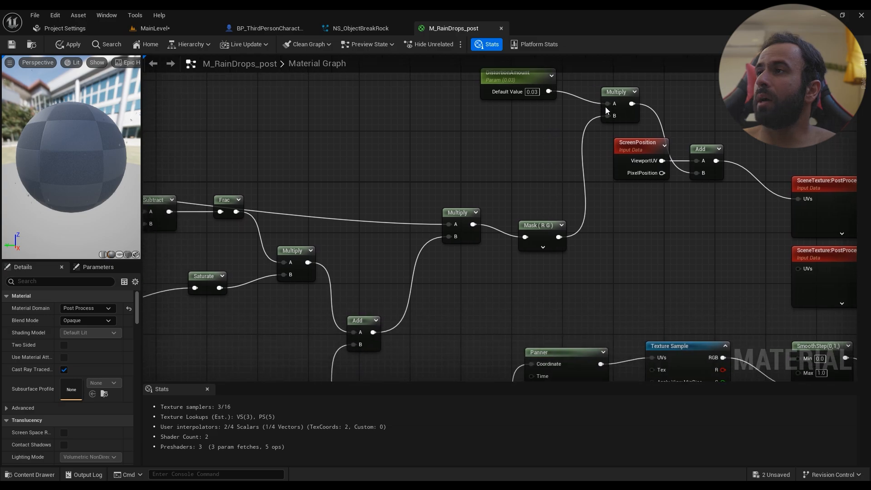
pyautogui.rightClick(481, 156)
pyautogui.write('mask')
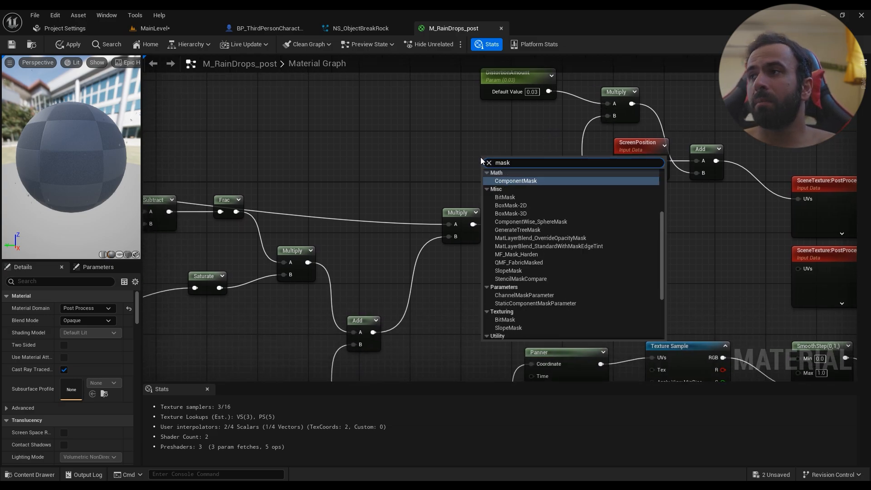
pyautogui.click(537, 182)
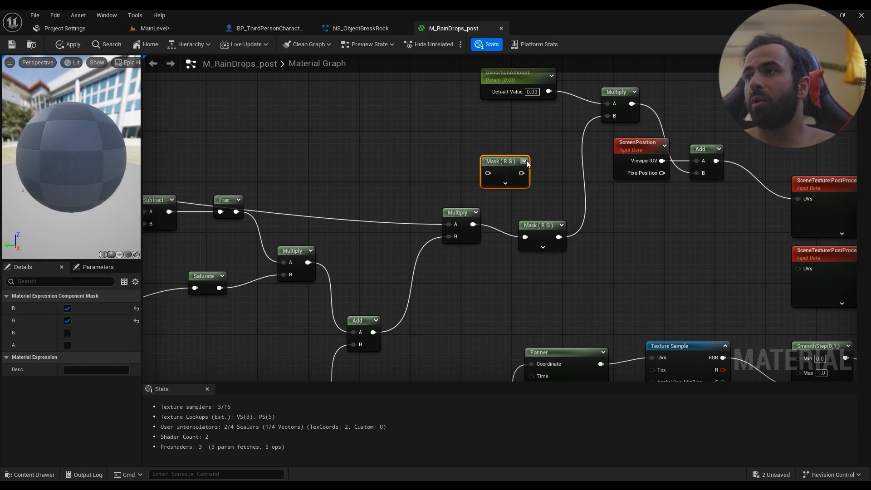
pyautogui.press('Delete')
# Move the Mask (R G) node and the Multiply node feeding it upward together, clear of the Subtract and Frac nodes
pyautogui.moveTo(439, 285); pyautogui.dragTo(657, 269, button='right')
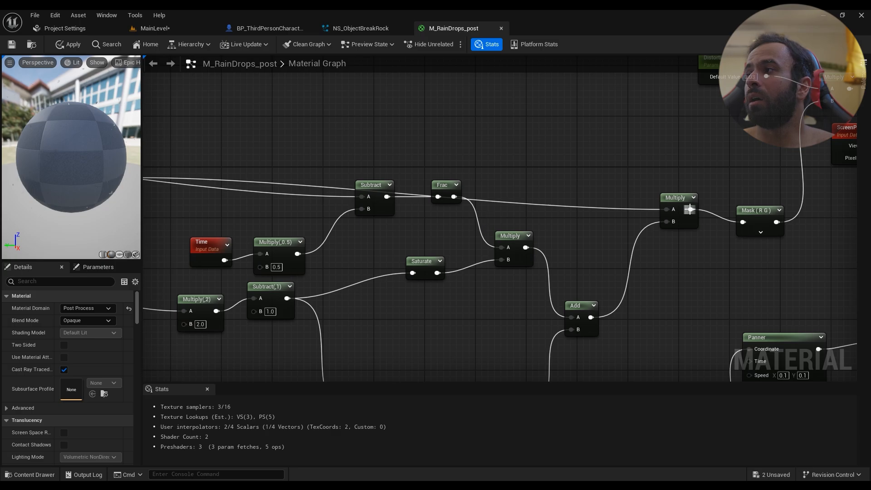
pyautogui.moveTo(783, 192); pyautogui.dragTo(680, 148)
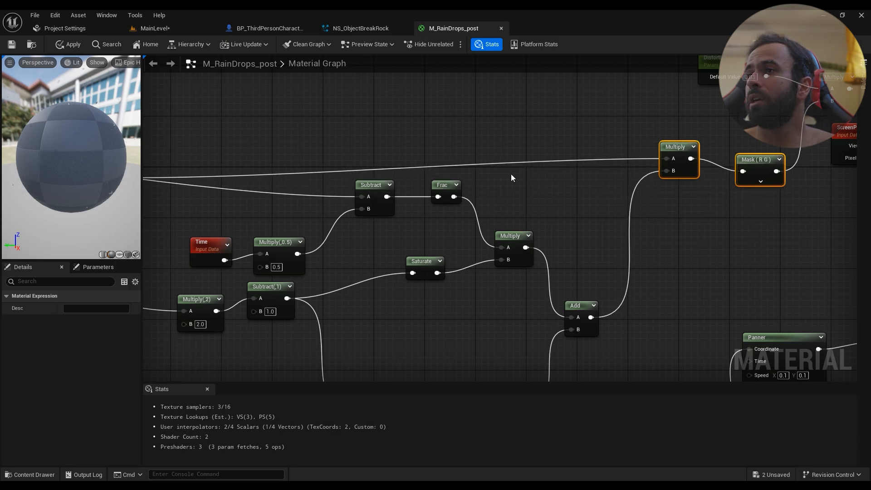
pyautogui.moveTo(480, 175); pyautogui.dragTo(426, 184, button='right')
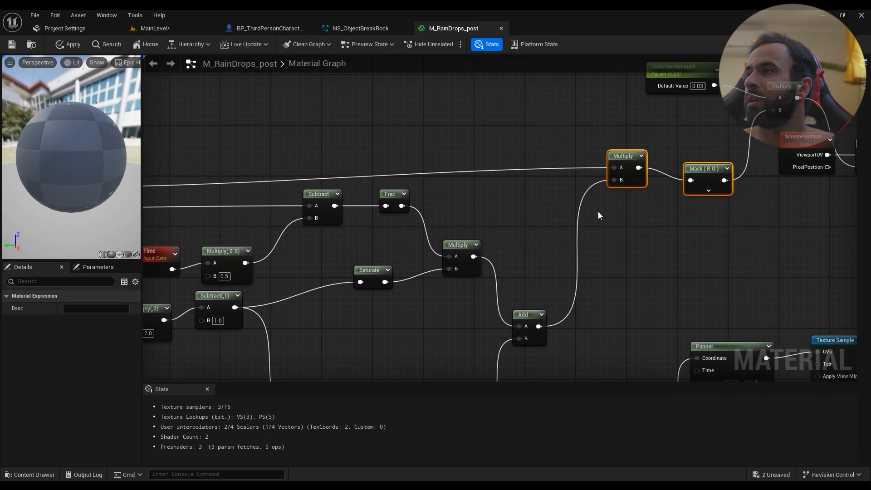
# Search the material nodes for "subtr" to look up the Subtract node, without placing one
pyautogui.moveTo(527, 191); pyautogui.dragTo(675, 175, button='right')
pyautogui.moveTo(626, 160); pyautogui.dragTo(568, 158, button='right')
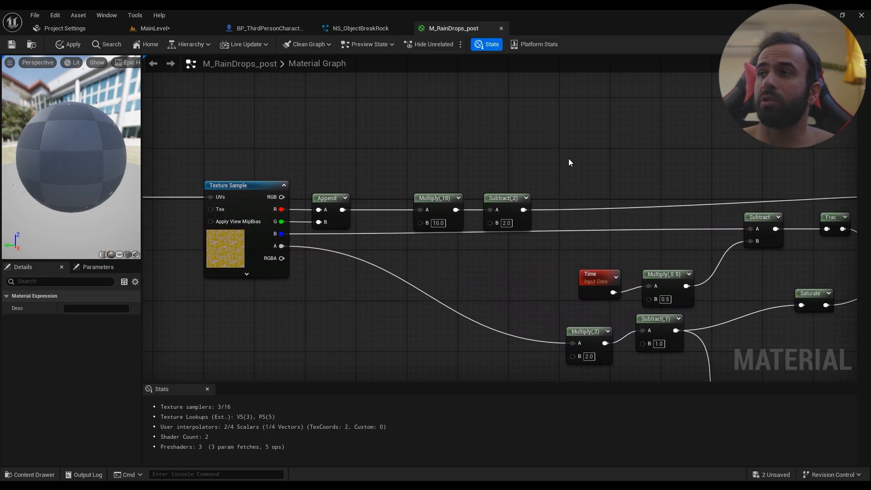
pyautogui.rightClick(568, 159)
pyautogui.write('subtr')
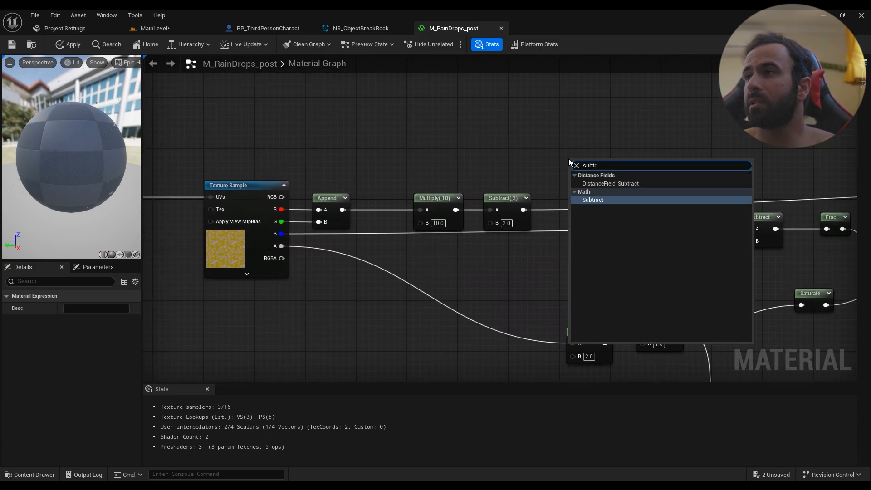
pyautogui.click(546, 154)
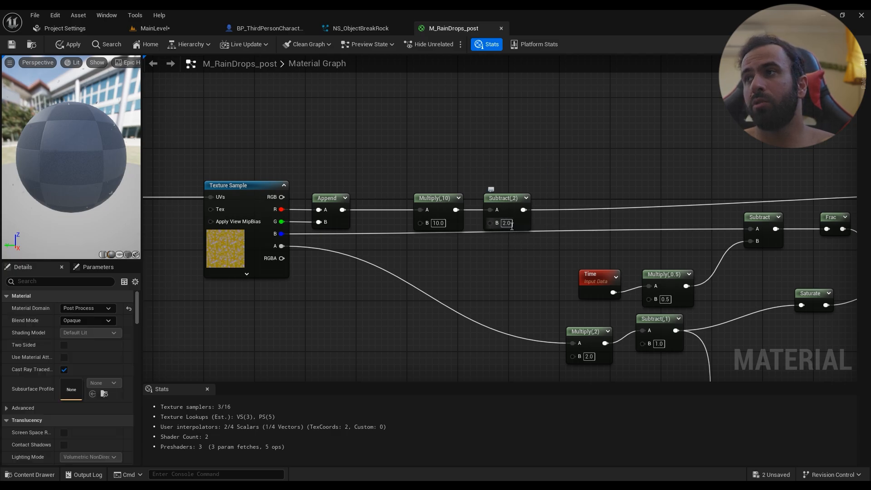
# Widen the details of the Texture Sample after the Panner, and view its rain_drops texture
pyautogui.moveTo(465, 180); pyautogui.dragTo(526, 217, button='right')
pyautogui.moveTo(369, 260); pyautogui.dragTo(481, 250, button='right')
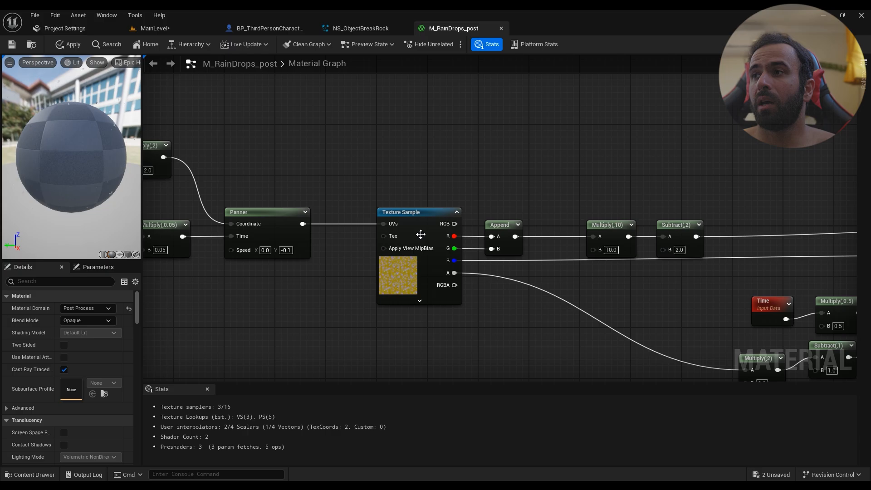
pyautogui.click(400, 270)
pyautogui.moveTo(142, 345); pyautogui.dragTo(209, 343)
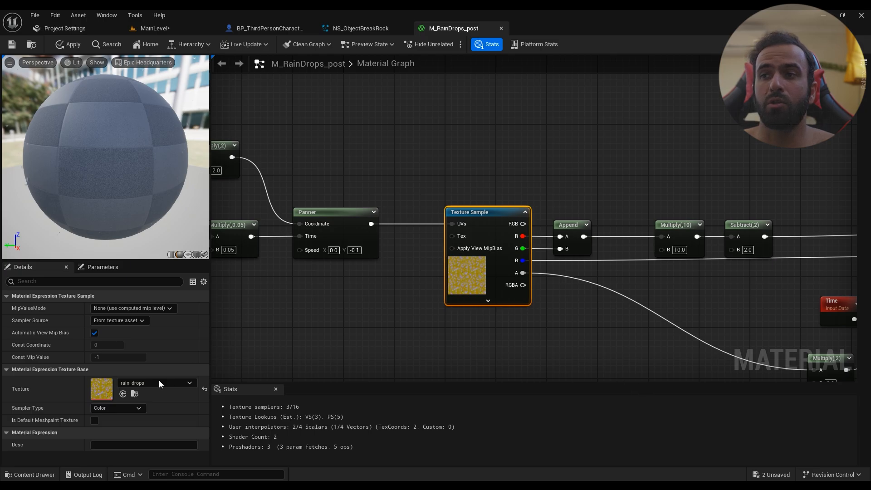
pyautogui.doubleClick(100, 388)
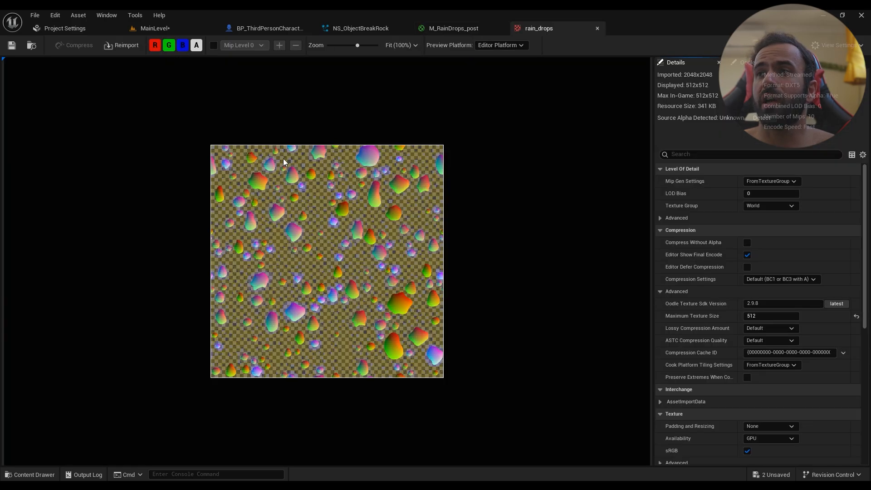
pyautogui.click(597, 28)
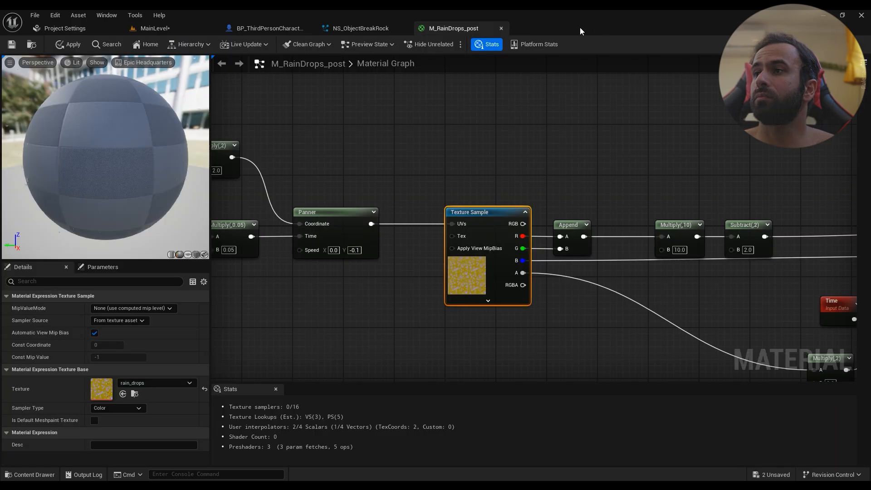
# Reopen the rain_drops texture and view its red and green channels with alpha and blue hidden
pyautogui.doubleClick(100, 391)
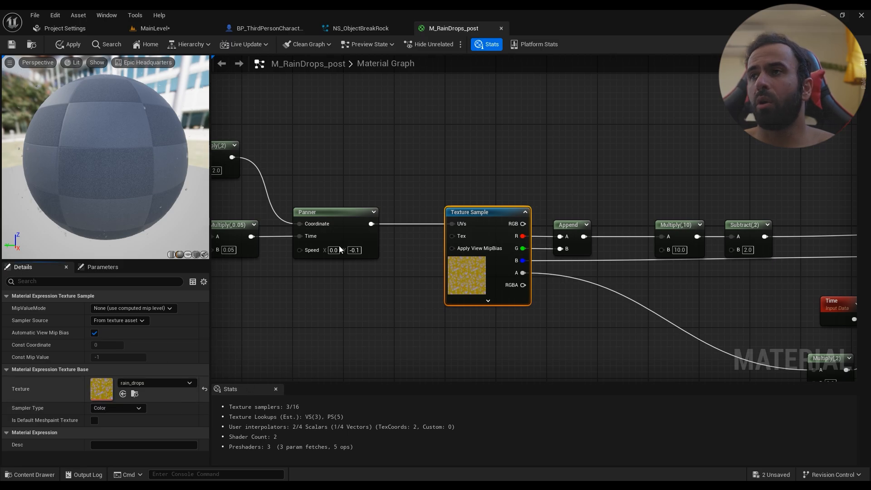
pyautogui.click(197, 45)
pyautogui.click(183, 45)
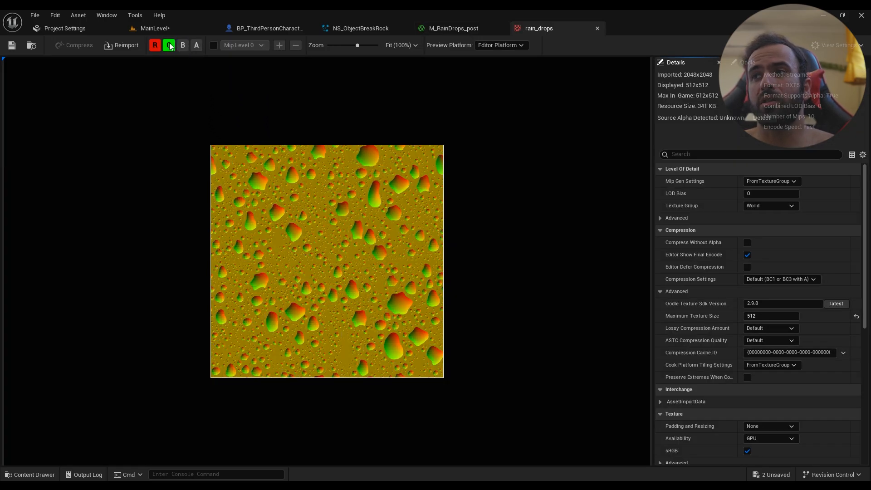
pyautogui.click(155, 46)
pyautogui.click(155, 45)
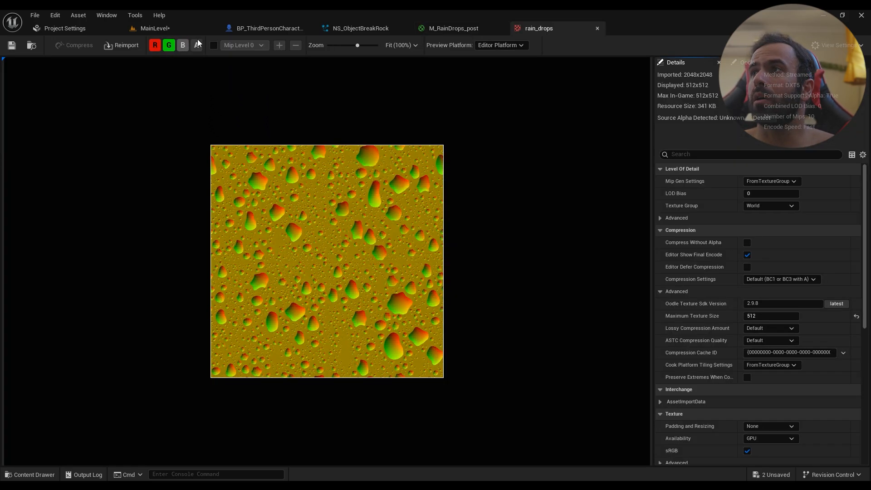
pyautogui.click(454, 28)
pyautogui.moveTo(537, 249); pyautogui.dragTo(562, 249)
pyautogui.moveTo(709, 296); pyautogui.dragTo(538, 269, button='right')
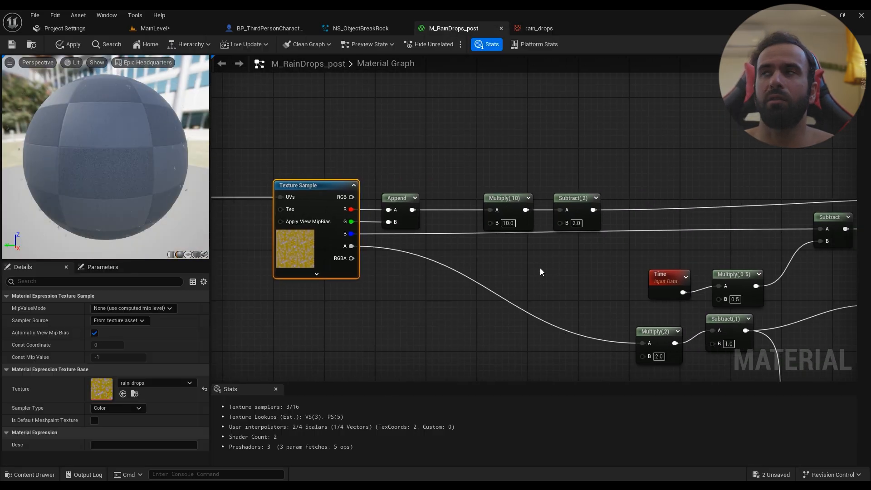
pyautogui.click(535, 28)
pyautogui.click(597, 28)
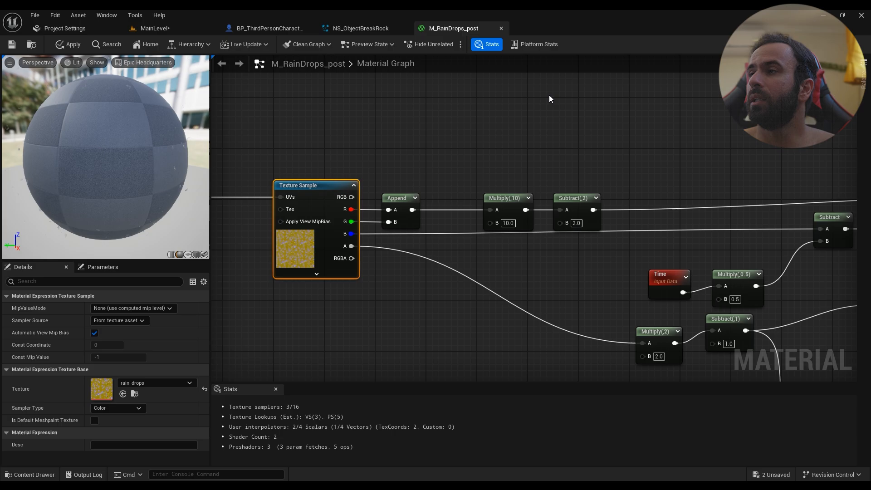
# Try adding an AppendVector node from the Texture Sample's R output, move it above the existing Append, and delete it
pyautogui.moveTo(351, 209); pyautogui.dragTo(396, 180)
pyautogui.write('append')
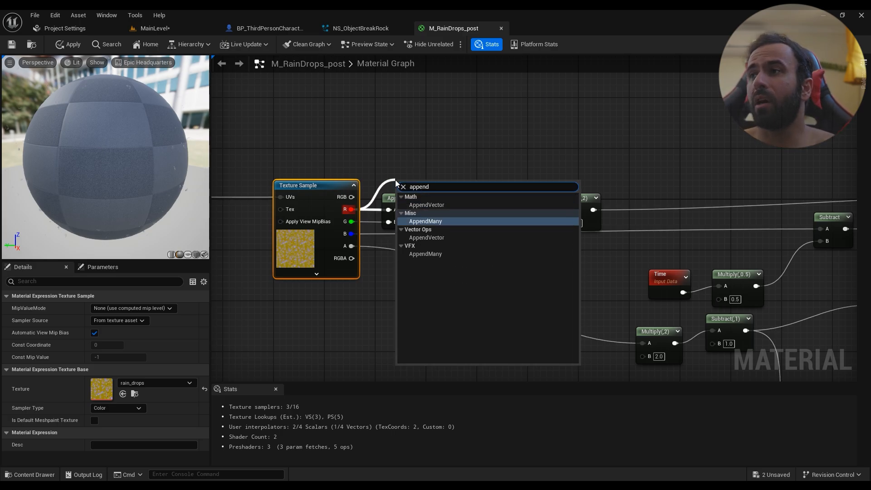
pyautogui.click(434, 238)
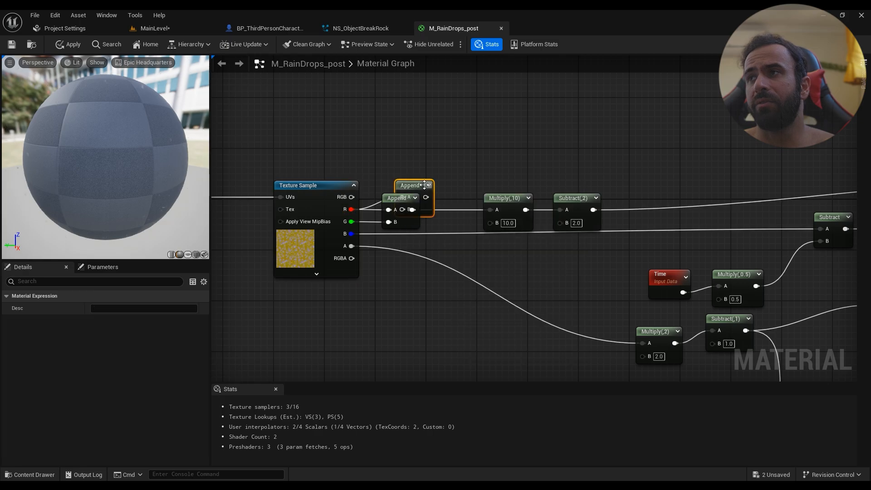
pyautogui.moveTo(419, 185); pyautogui.dragTo(419, 154)
pyautogui.press('Delete')
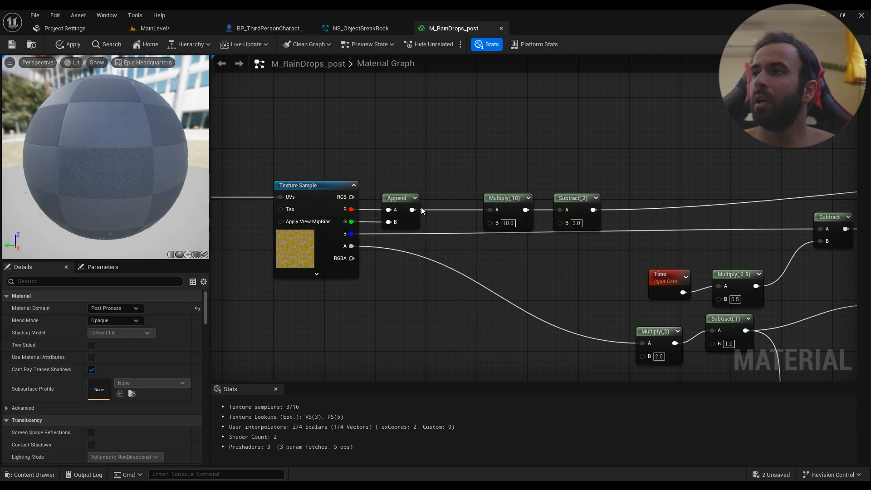
# Search the material nodes for "time" to look up the Time node feeding the Panner branch
pyautogui.moveTo(382, 229); pyautogui.dragTo(805, 260, button='right')
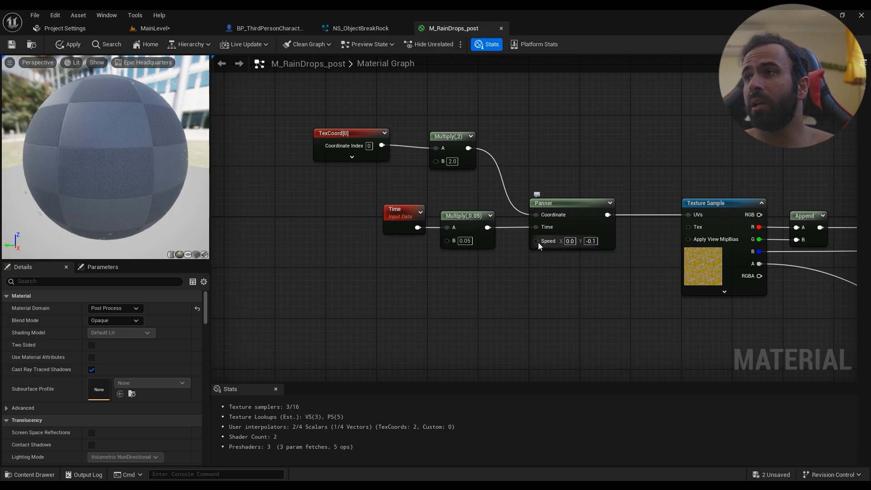
pyautogui.rightClick(392, 246)
pyautogui.write('time')
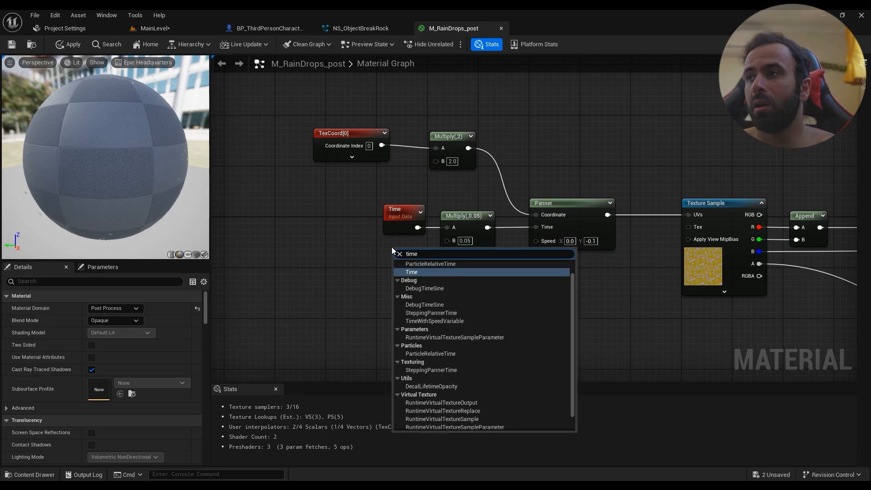
pyautogui.click(363, 296)
# Try placing a Multiply node below the Multiply(,0.05) node, and delete it
pyautogui.moveTo(436, 273); pyautogui.dragTo(412, 282, button='right')
pyautogui.click(413, 283)
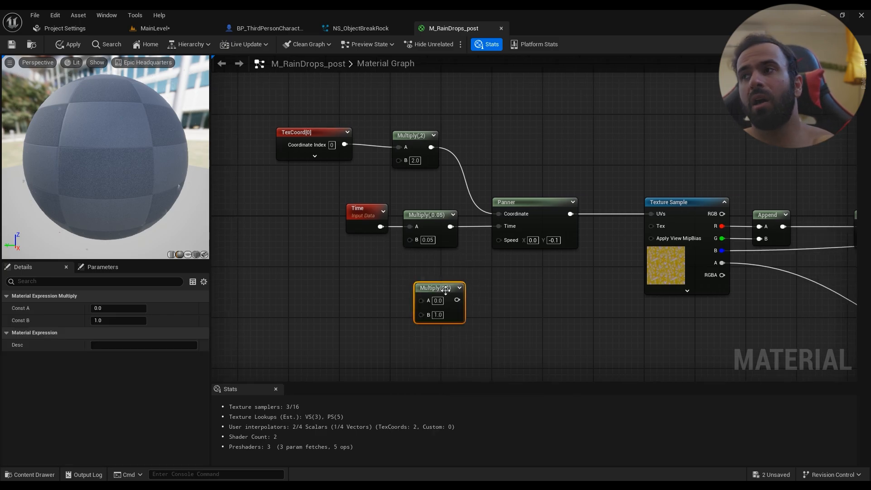
pyautogui.press('Delete')
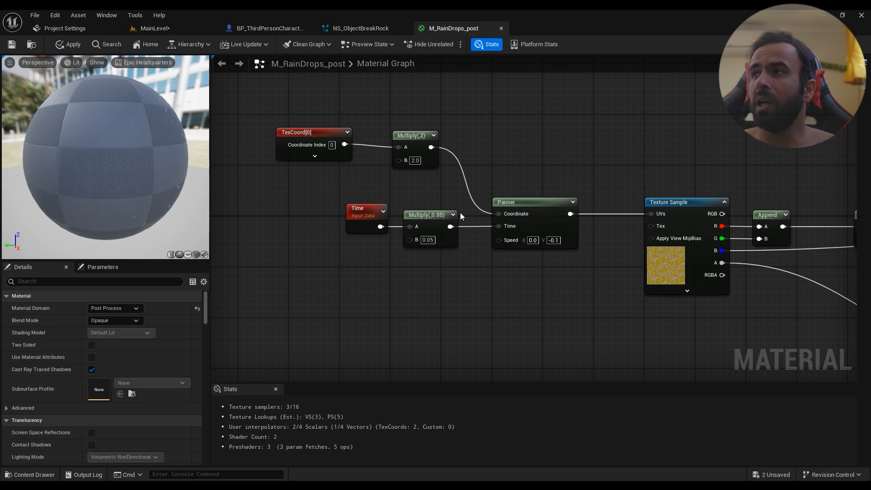
# Examine the TexCoord and Time inputs of the Panner, and the Multiply and Subtract nodes on the Texture Sample's alpha branch
pyautogui.moveTo(461, 216); pyautogui.dragTo(506, 258, button='right')
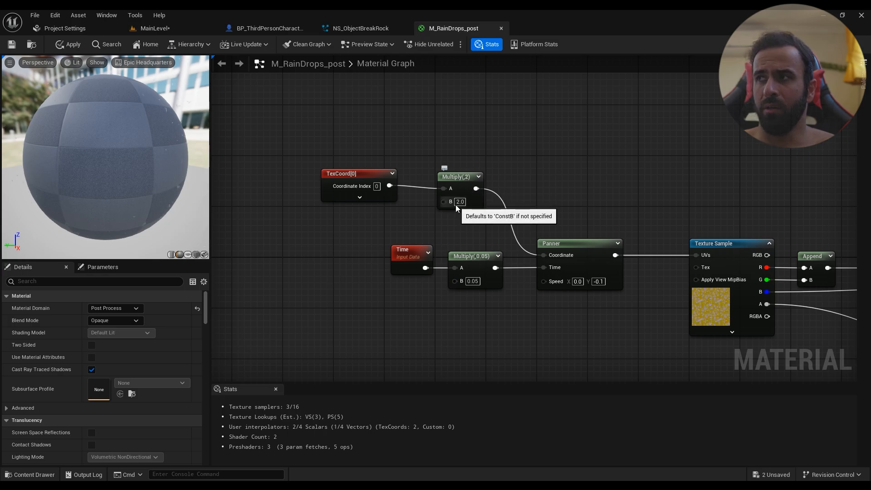
pyautogui.moveTo(581, 214); pyautogui.dragTo(543, 221, button='right')
pyautogui.scroll(-1, 451, 241)
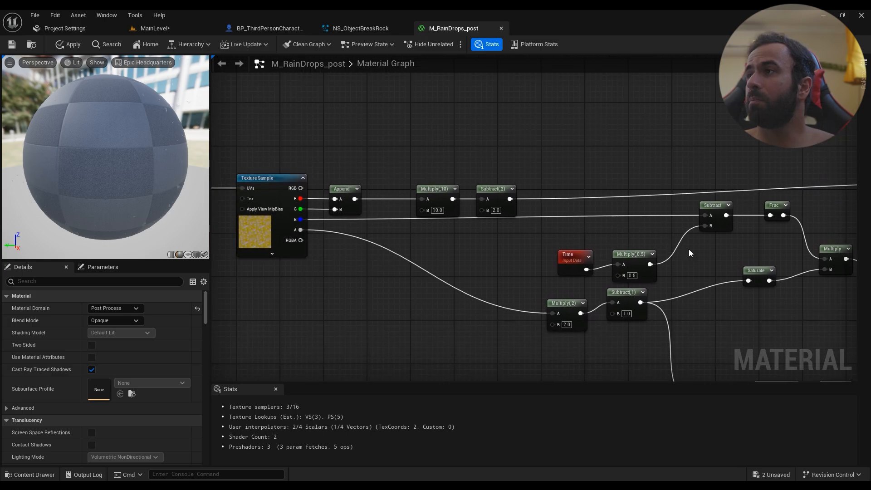
pyautogui.moveTo(689, 253); pyautogui.dragTo(279, 203, button='right')
pyautogui.moveTo(530, 190); pyautogui.dragTo(851, 177, button='right')
pyautogui.moveTo(567, 190); pyautogui.dragTo(330, 154, button='right')
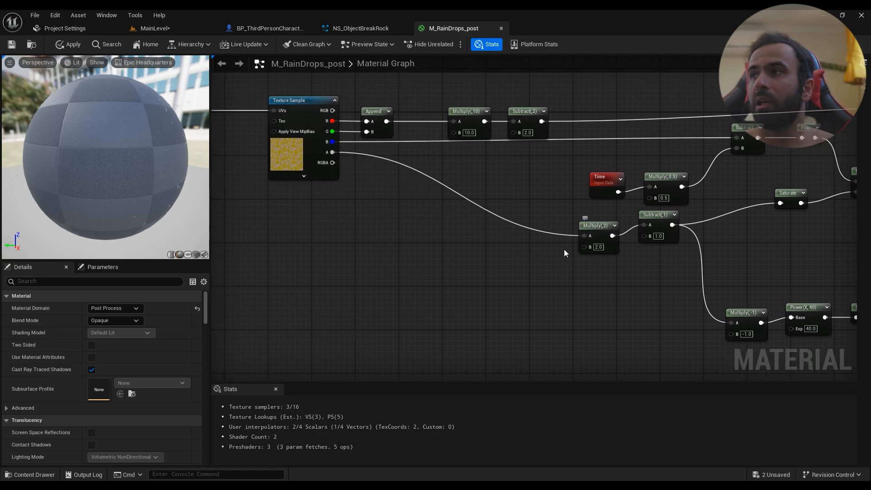
pyautogui.scroll(-3, 565, 253)
pyautogui.scroll(4, 525, 263)
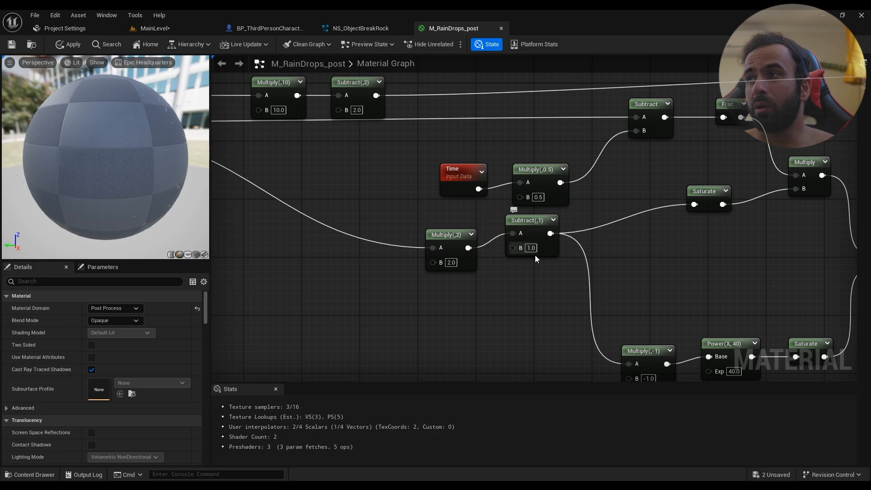
# Try adding a Power node from the output of the Multiply(,-1) node
pyautogui.moveTo(603, 257); pyautogui.dragTo(461, 176, button='right')
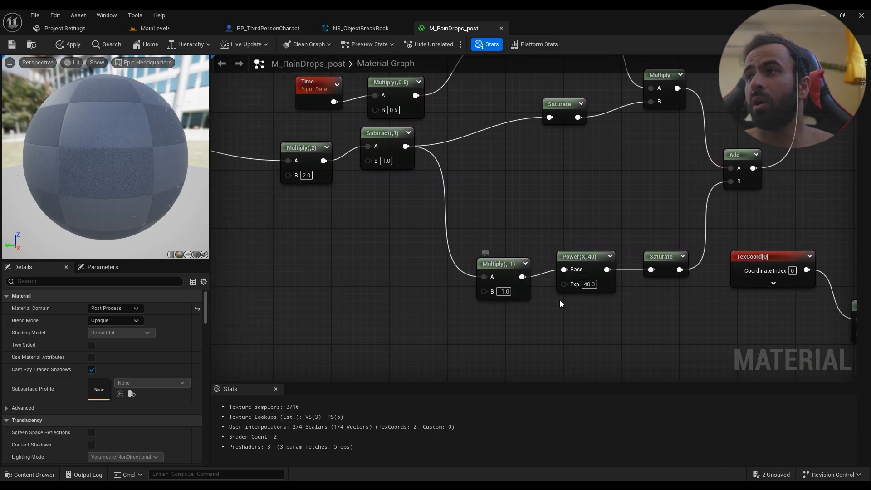
pyautogui.moveTo(547, 268); pyautogui.dragTo(472, 261, button='right')
pyautogui.moveTo(448, 270); pyautogui.dragTo(464, 230)
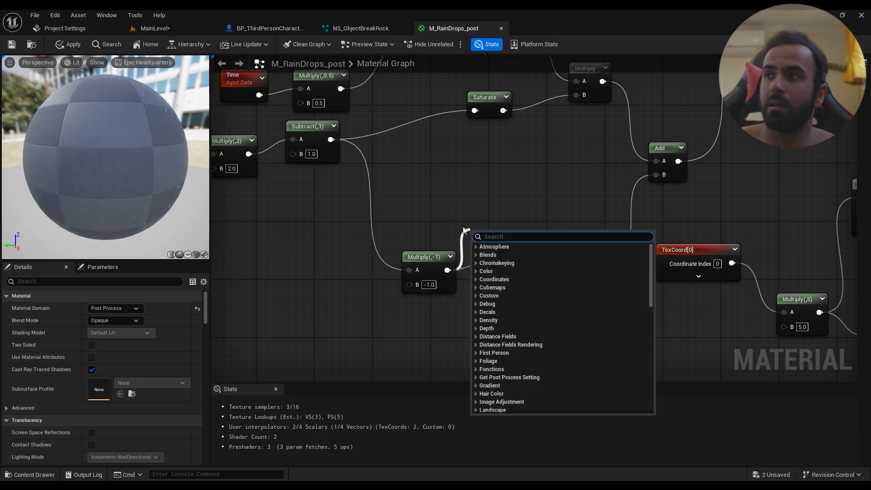
pyautogui.write('powe')
pyautogui.click(492, 255)
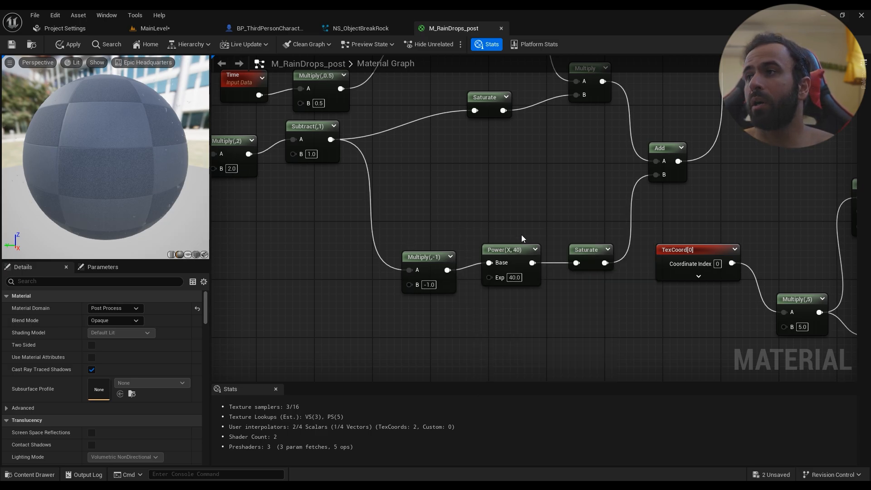
# Examine the Multiply, Power, Saturate, Add, Subtract and Frac nodes between the Texture Sample and the final Multiply node
pyautogui.moveTo(559, 272); pyautogui.dragTo(447, 295, button='right')
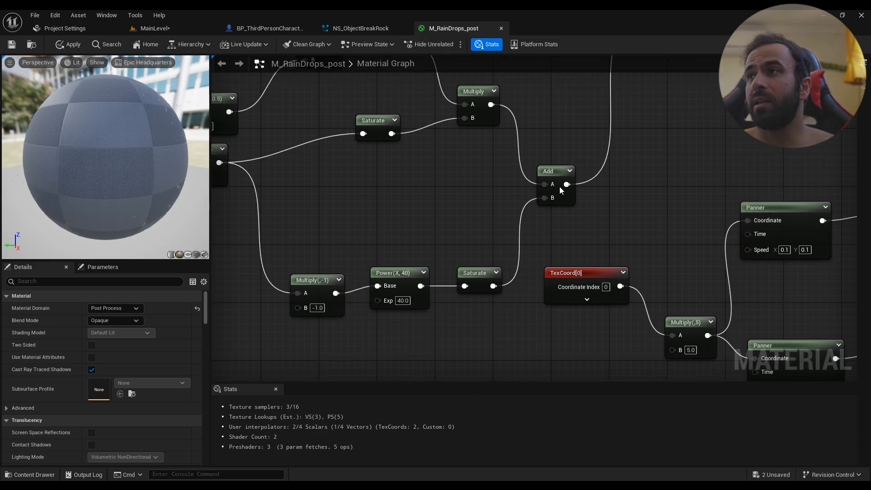
pyautogui.moveTo(423, 201); pyautogui.dragTo(678, 271, button='right')
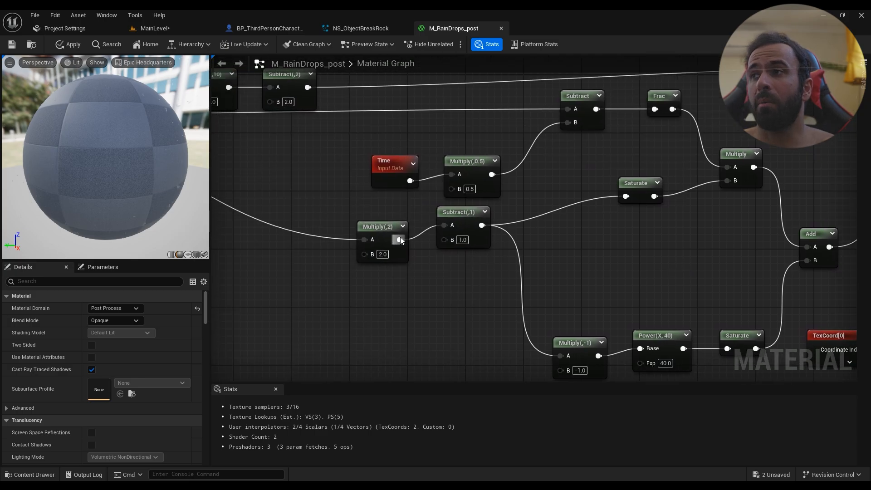
pyautogui.scroll(-4, 401, 240)
pyautogui.scroll(2, 403, 227)
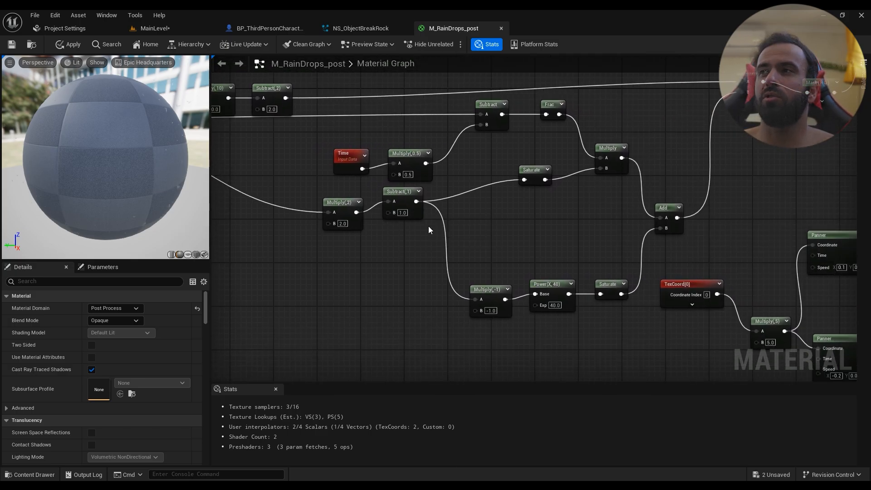
pyautogui.scroll(-2, 444, 244)
pyautogui.moveTo(443, 243); pyautogui.dragTo(552, 243, button='right')
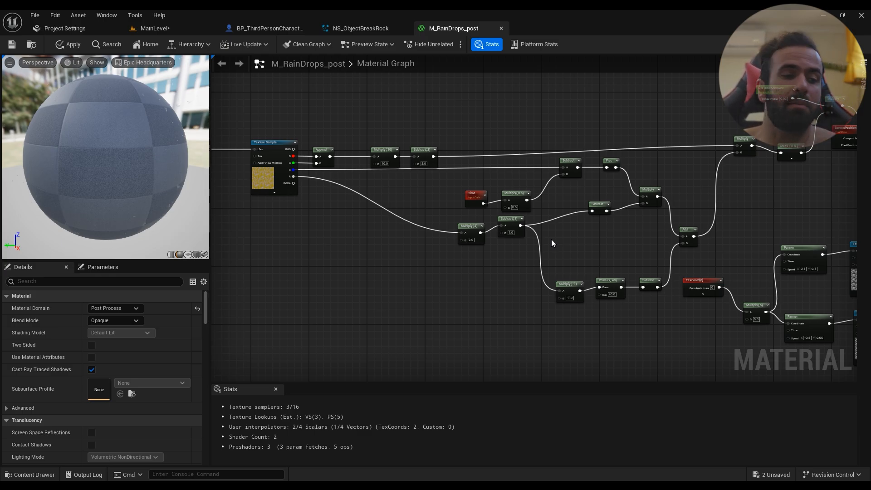
pyautogui.scroll(3, 551, 244)
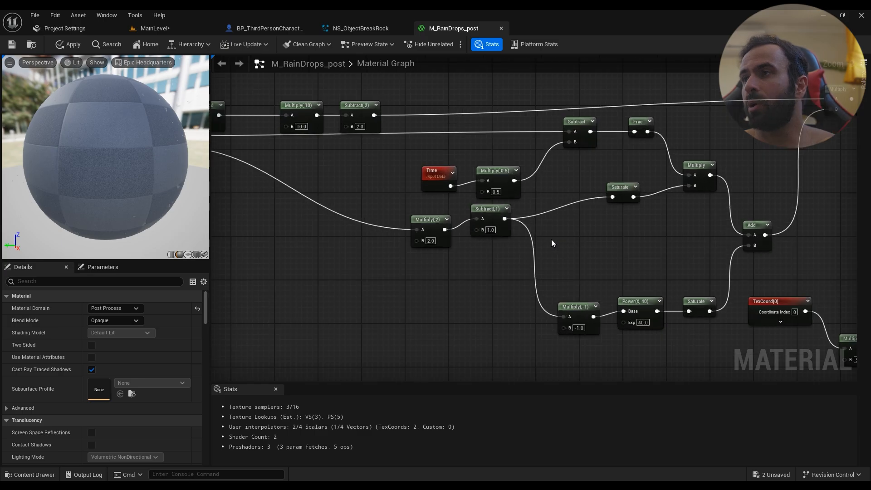
pyautogui.moveTo(551, 244); pyautogui.dragTo(503, 243, button='right')
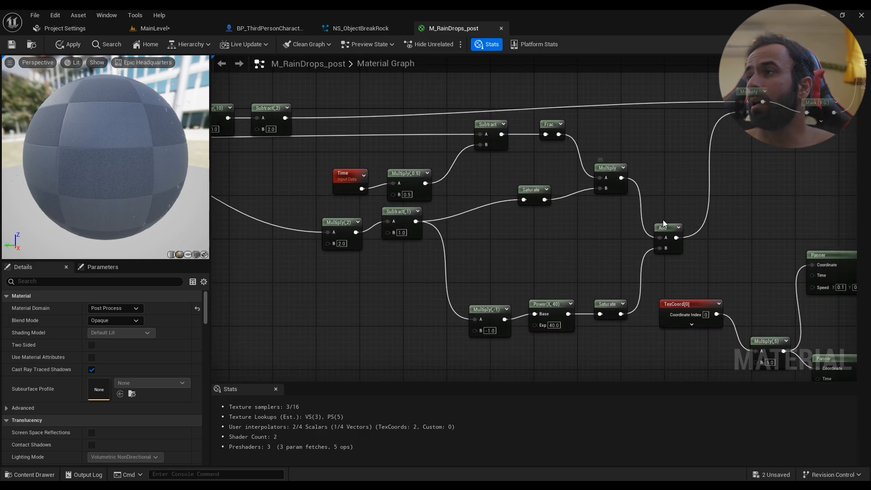
pyautogui.moveTo(550, 171); pyautogui.dragTo(698, 210, button='right')
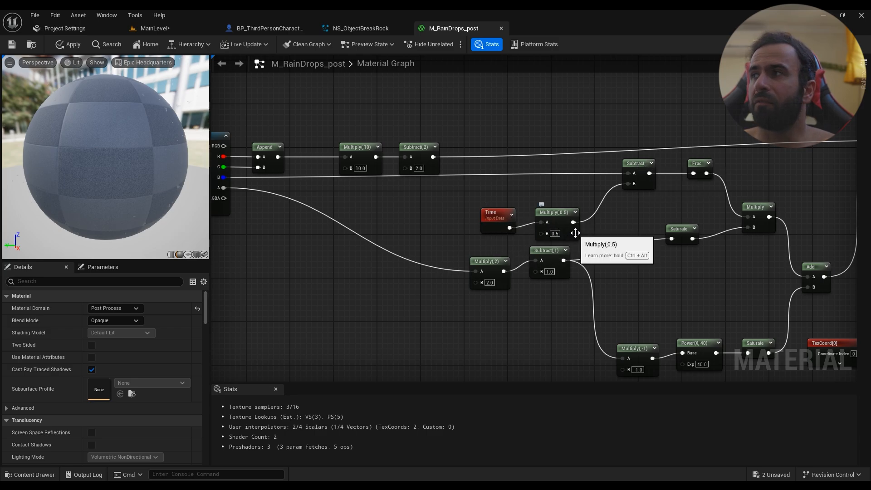
pyautogui.moveTo(687, 168); pyautogui.dragTo(509, 196, button='right')
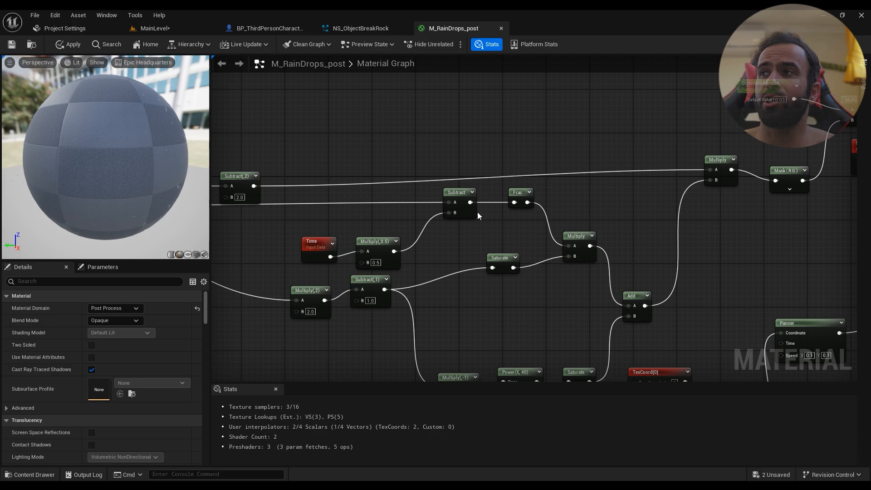
# Search the nodes available from the Subtract node's output for "frac" to look up the Frac node
pyautogui.moveTo(470, 202); pyautogui.dragTo(500, 230)
pyautogui.write('frac')
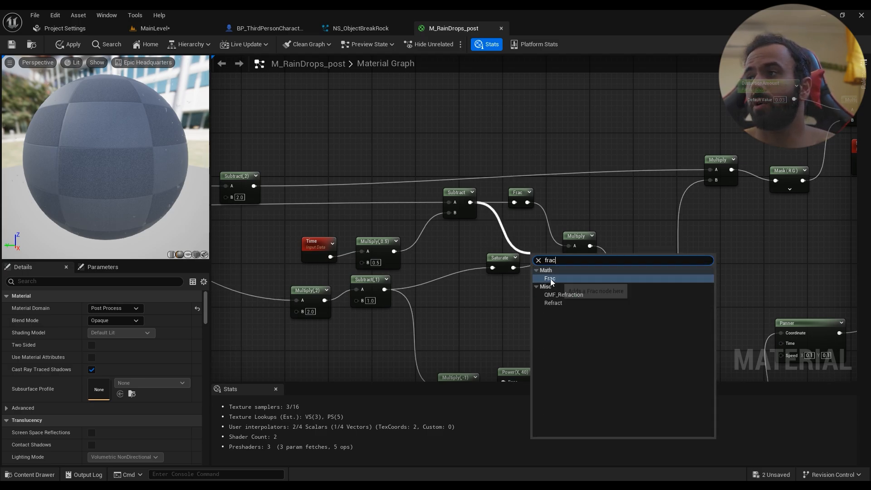
pyautogui.click(496, 237)
pyautogui.moveTo(504, 237); pyautogui.dragTo(460, 211, button='right')
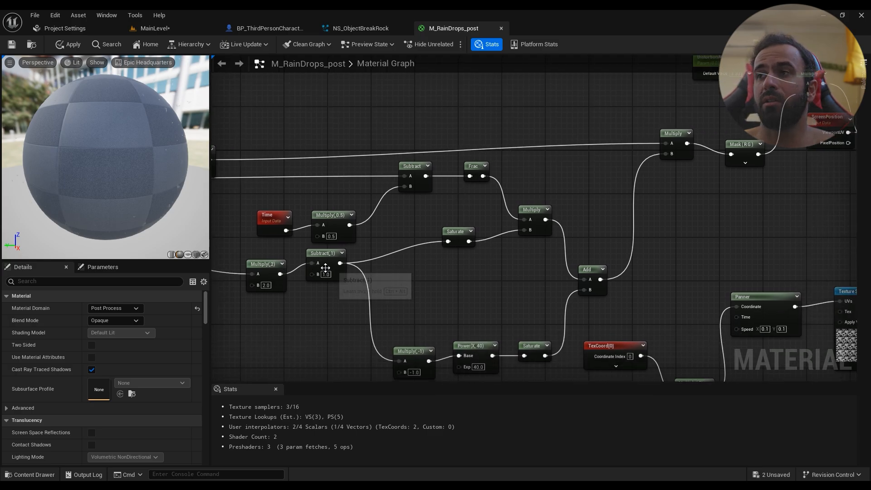
# Save the M_RainDrops_post material and locate its asset in the Content Browser
pyautogui.scroll(-1, 516, 286)
pyautogui.scroll(-3, 515, 287)
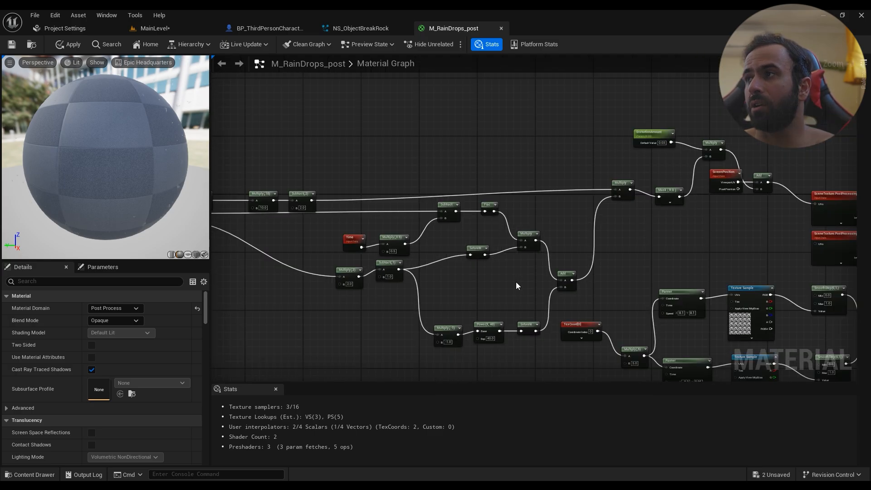
pyautogui.moveTo(515, 286); pyautogui.dragTo(491, 251, button='right')
pyautogui.scroll(4, 581, 203)
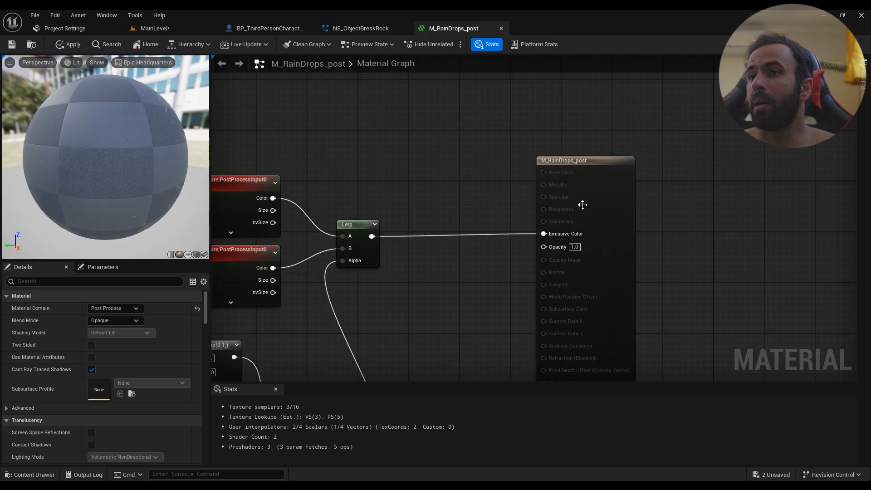
pyautogui.click(11, 45)
pyautogui.click(33, 45)
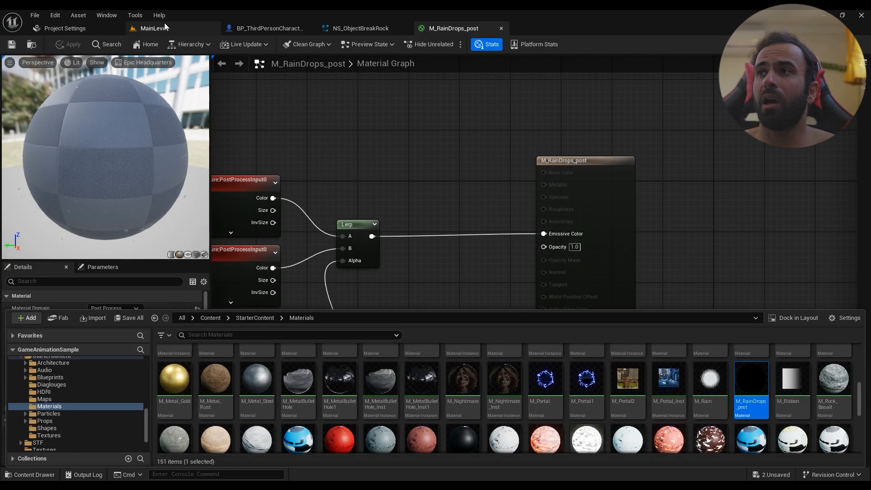
# Locate the M_RainDrops_post asset in the Content Browser again, and select PostProcessVolume3 in MainLevel
pyautogui.click(165, 25)
pyautogui.click(454, 28)
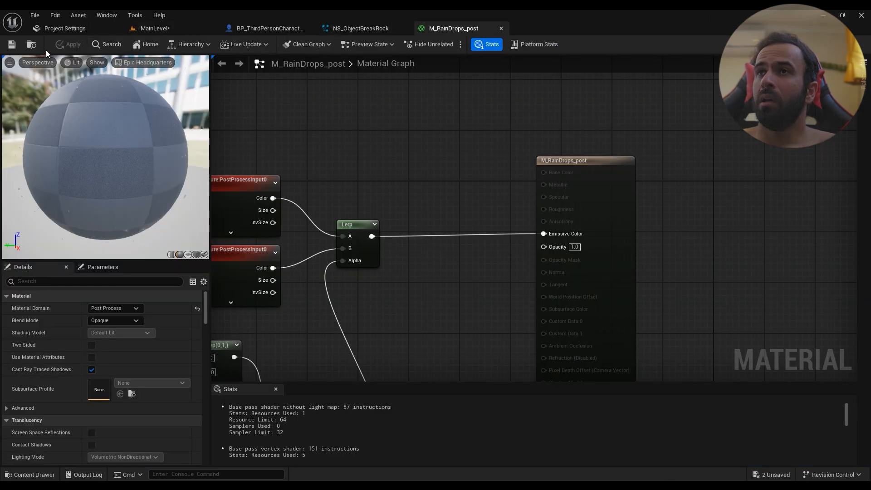
pyautogui.click(32, 45)
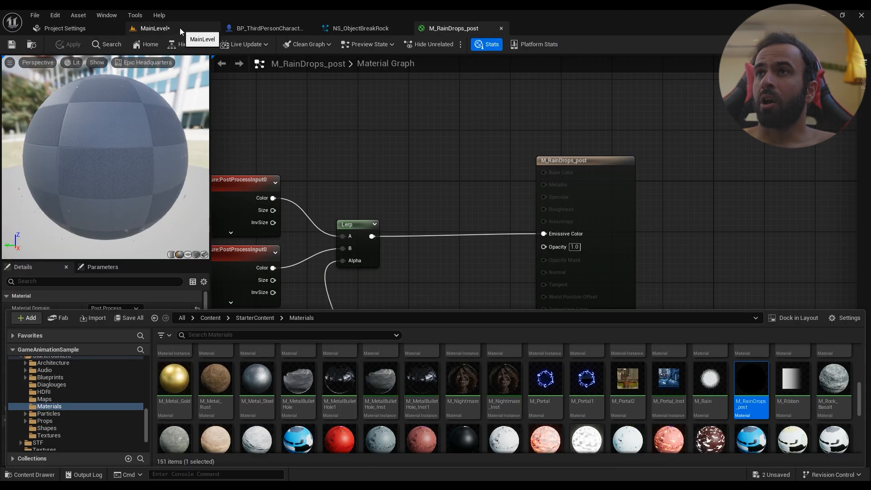
pyautogui.click(180, 28)
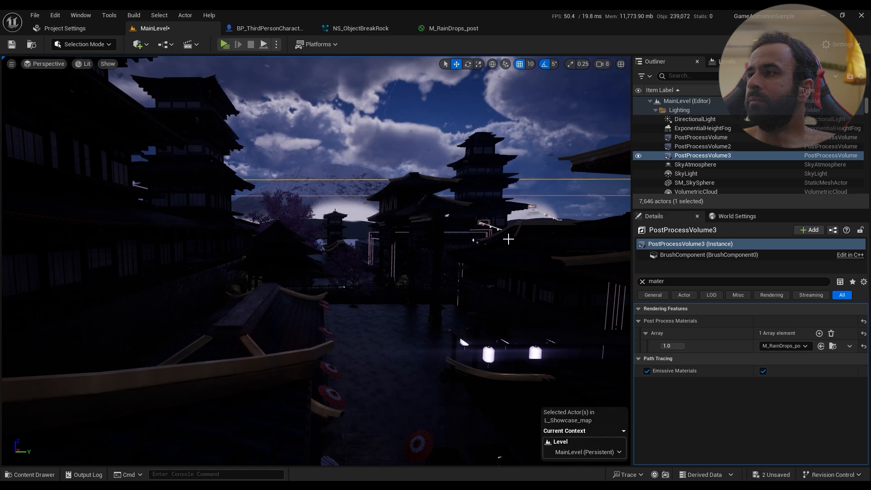
pyautogui.click(698, 167)
pyautogui.click(699, 155)
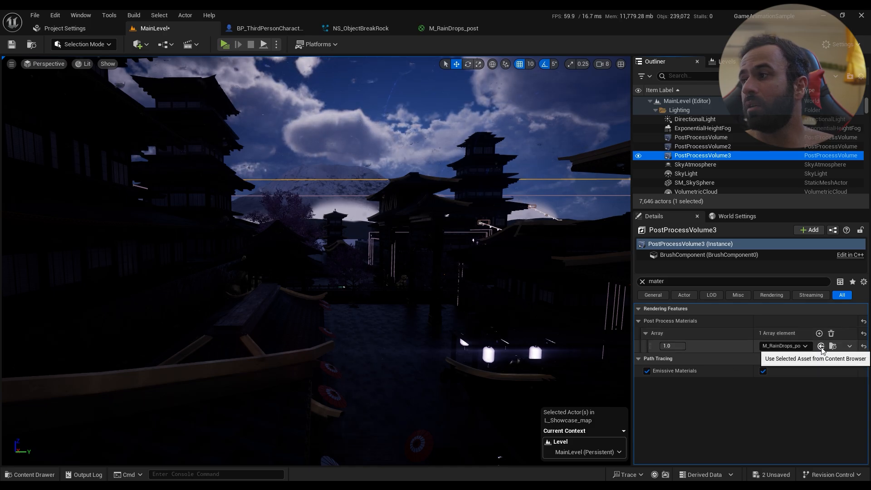
# Assign the selected M_RainDrops_post asset to PostProcessVolume3's existing post process material element, and view the sky through it
pyautogui.click(32, 475)
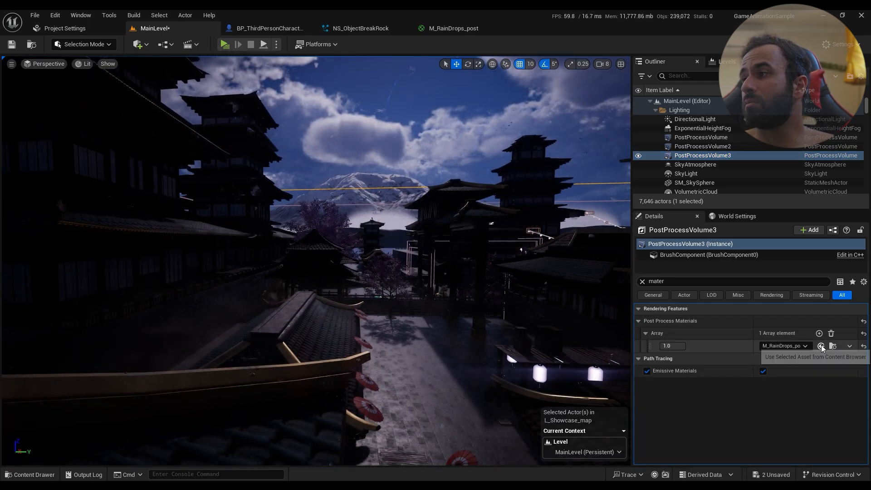
pyautogui.click(822, 346)
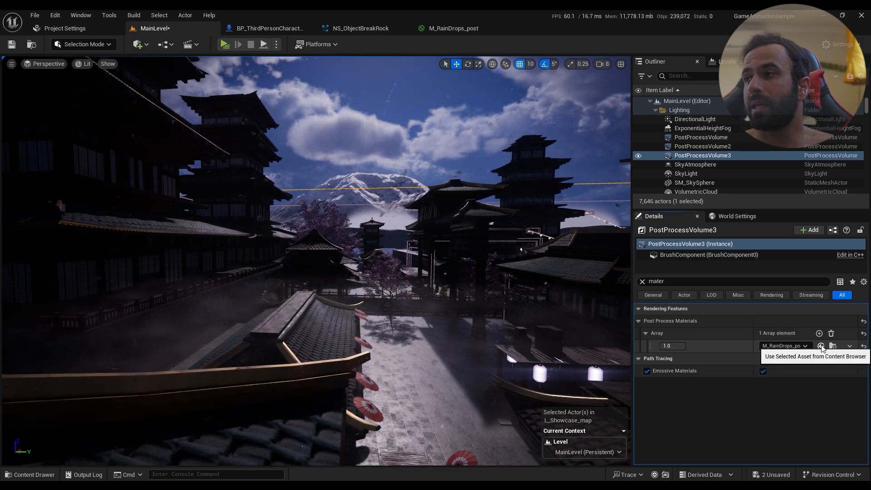
pyautogui.moveTo(529, 315); pyautogui.dragTo(406, 233, button='right')
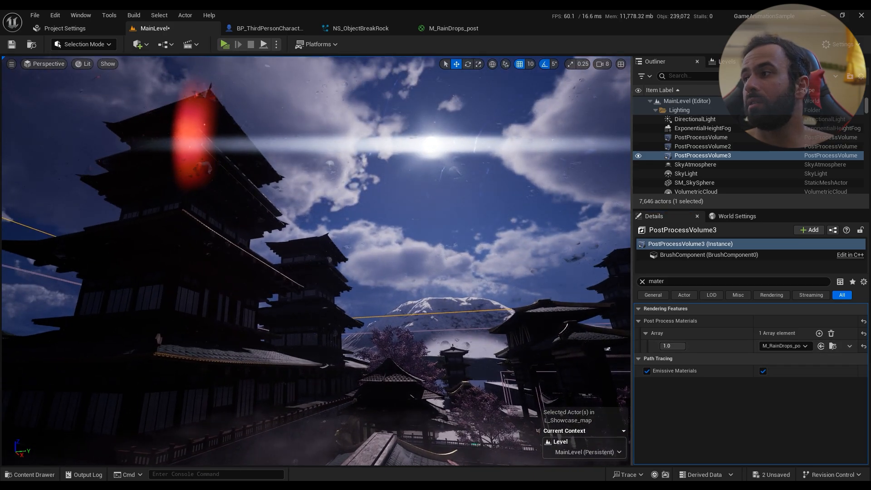
# Empty PostProcessVolume3's Post Process Materials array, and add a new element set to M_RainDrops_post
pyautogui.click(832, 334)
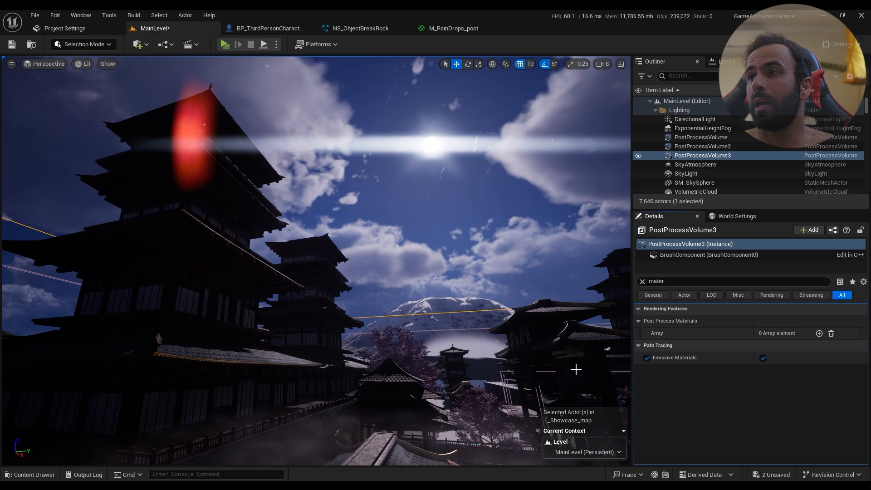
pyautogui.moveTo(276, 211)
pyautogui.mouseDown(button='right')
pyautogui.moveTo(254, 195)
pyautogui.moveTo(318, 208)
pyautogui.moveTo(276, 212)
pyautogui.mouseUp(button='right')
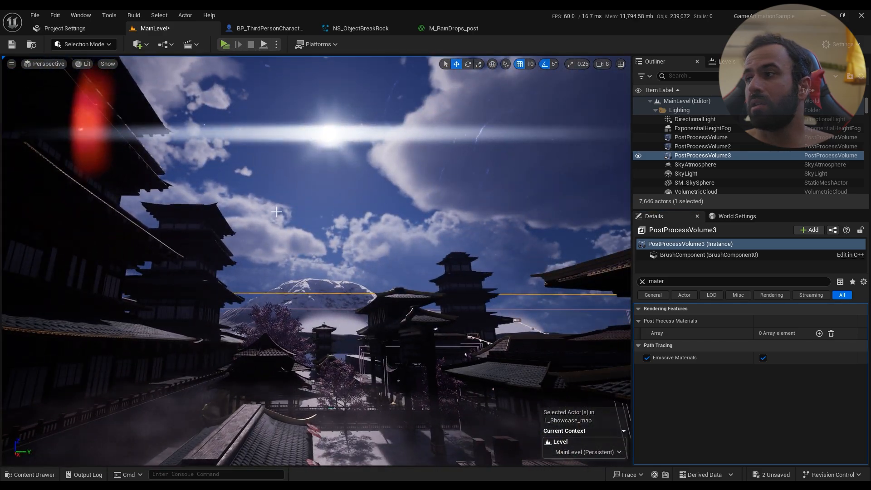
pyautogui.click(819, 333)
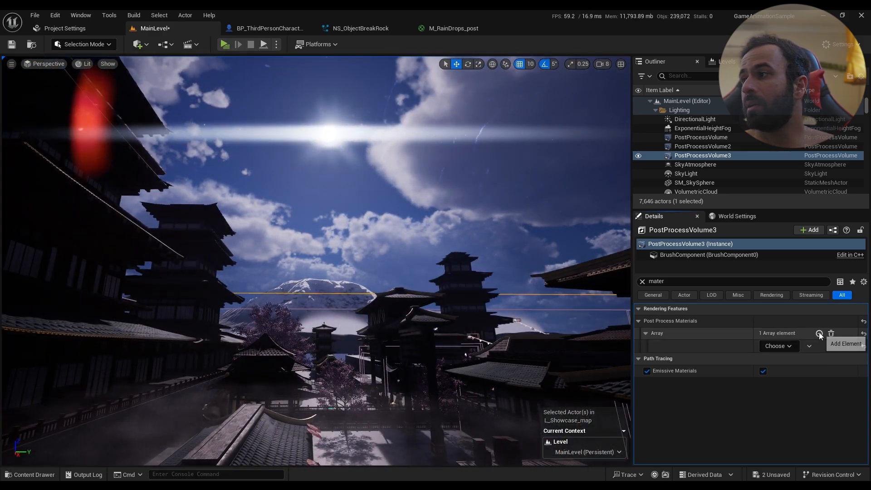
pyautogui.click(792, 348)
pyautogui.click(788, 362)
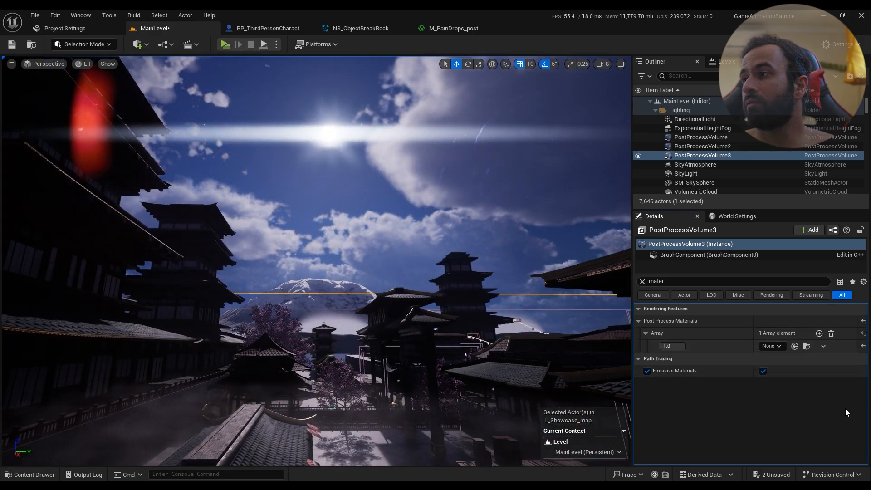
pyautogui.click(795, 346)
pyautogui.moveTo(318, 227); pyautogui.dragTo(331, 179, button='right')
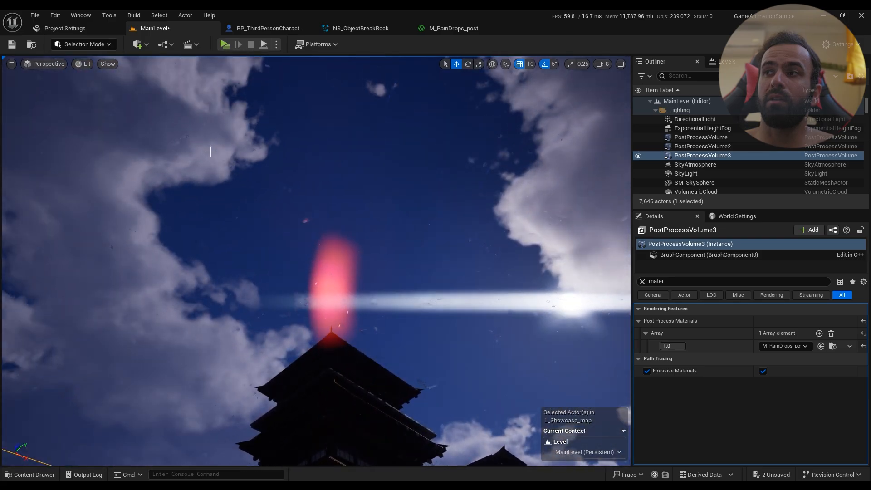
pyautogui.moveTo(358, 196); pyautogui.dragTo(340, 263, button='right')
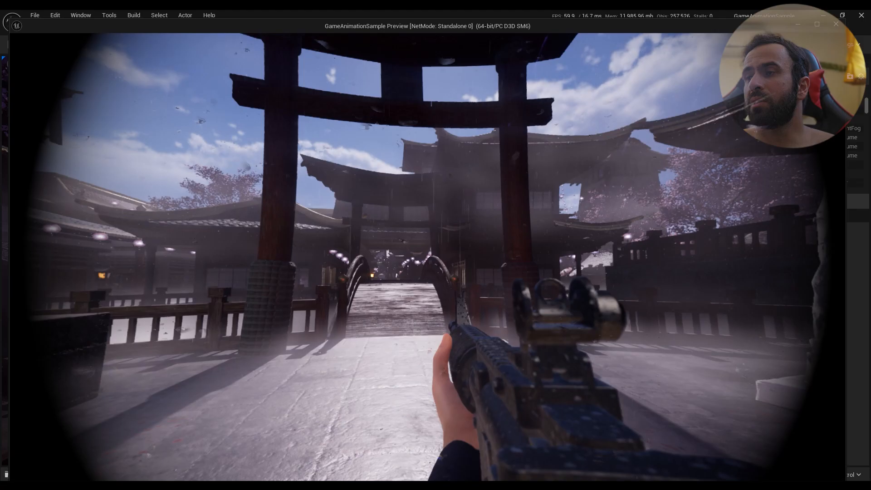
# Walk through the level in a play preview to check the raindrop effect, and end the preview
pyautogui.press('w')
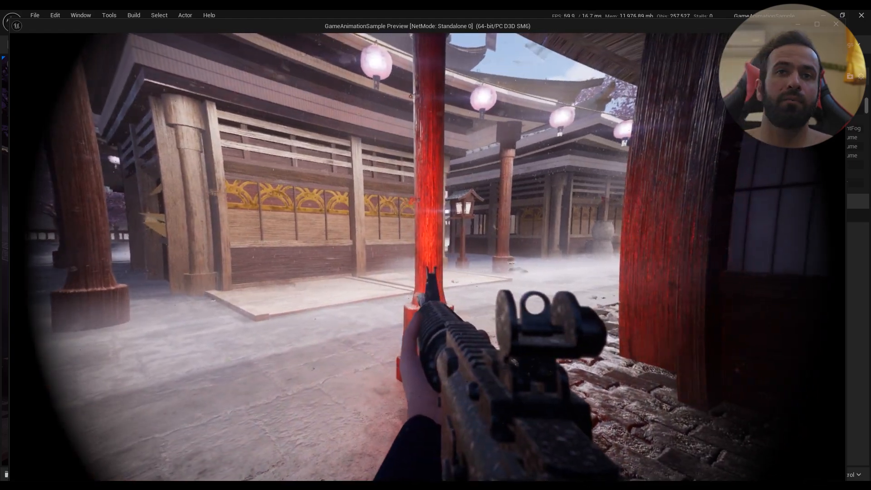
pyautogui.press('Escape')
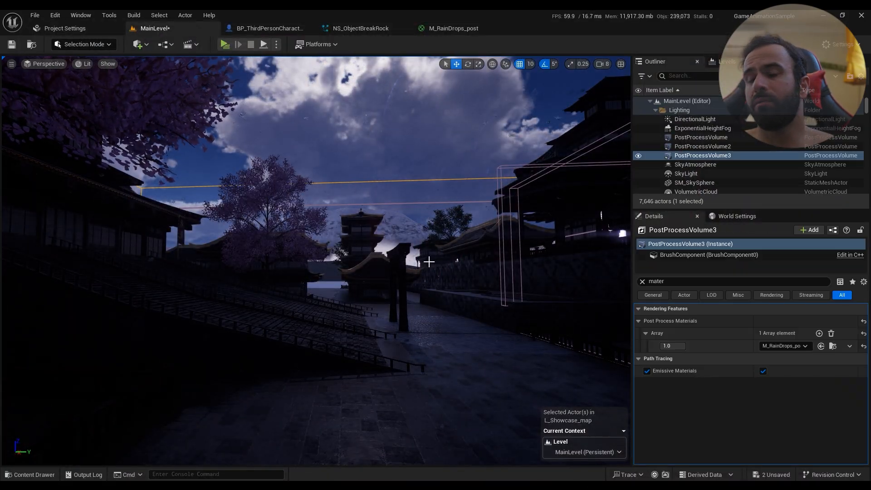